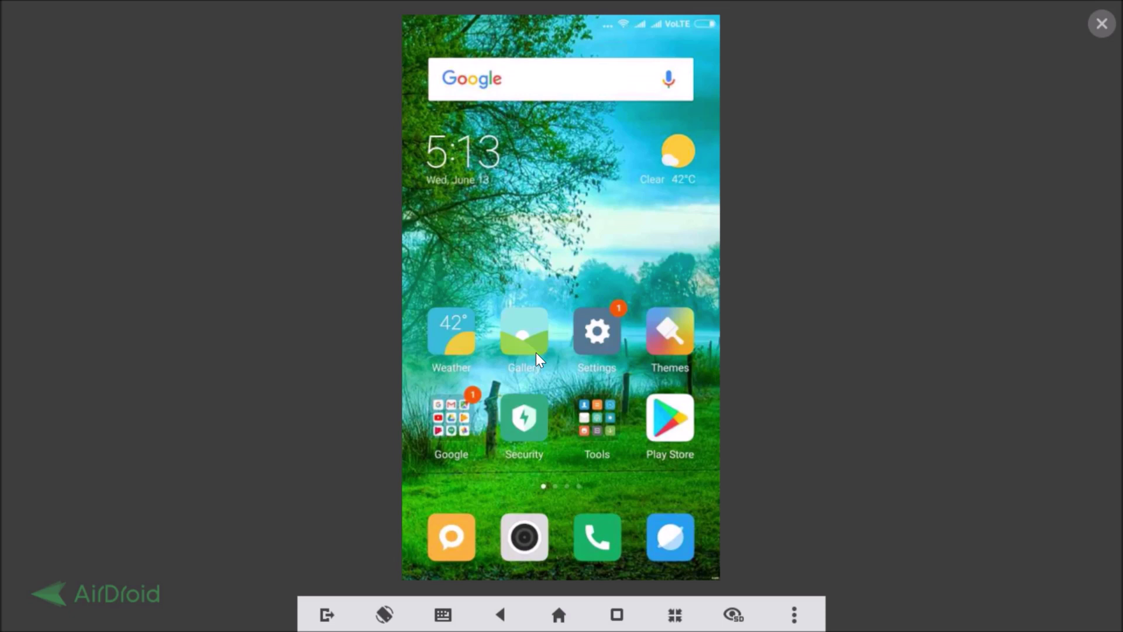
- Launch the Settings app from the mirrored Redmi Note 4's home screen
left_click(604, 326)
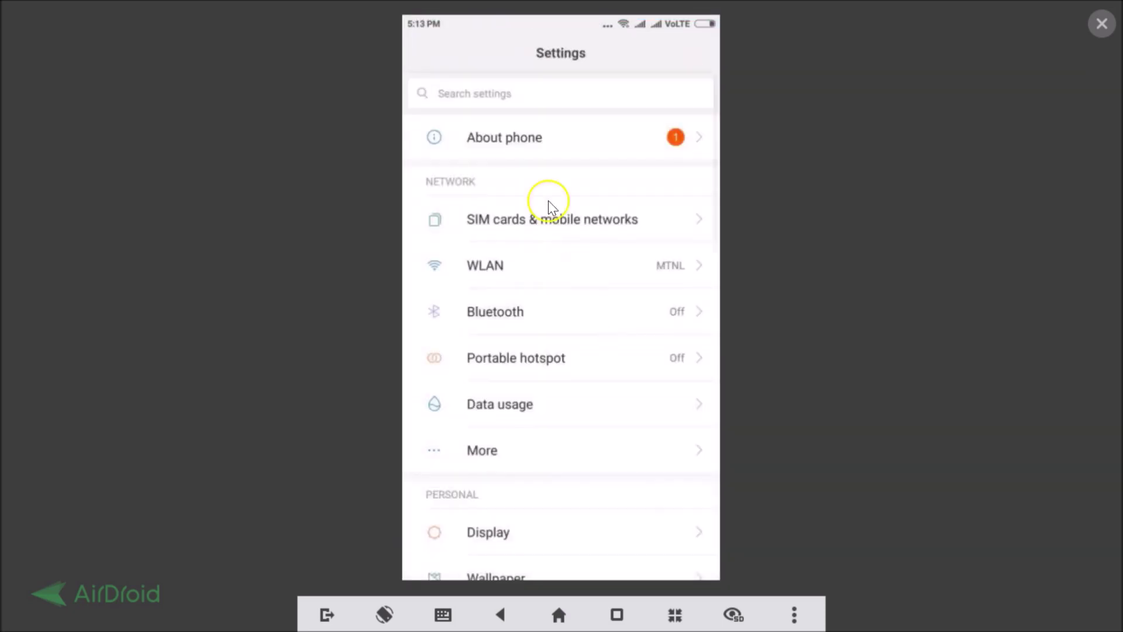
- Check About phone (Android 7.0, MIUI 9.5), then back out to the main Settings list
left_click(520, 146)
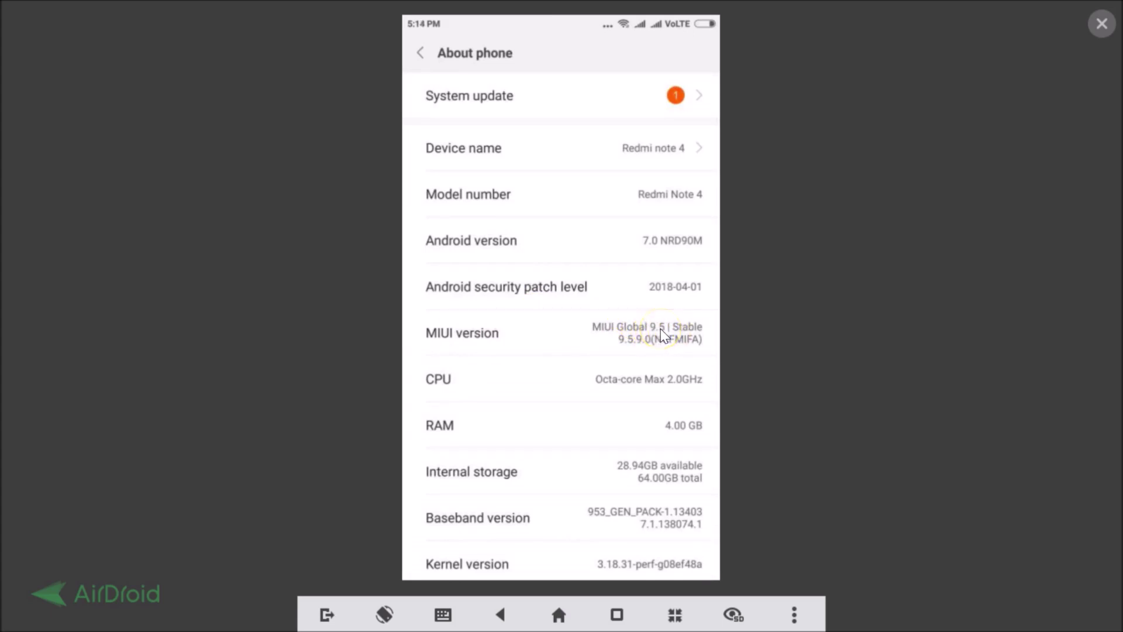
key("Escape")
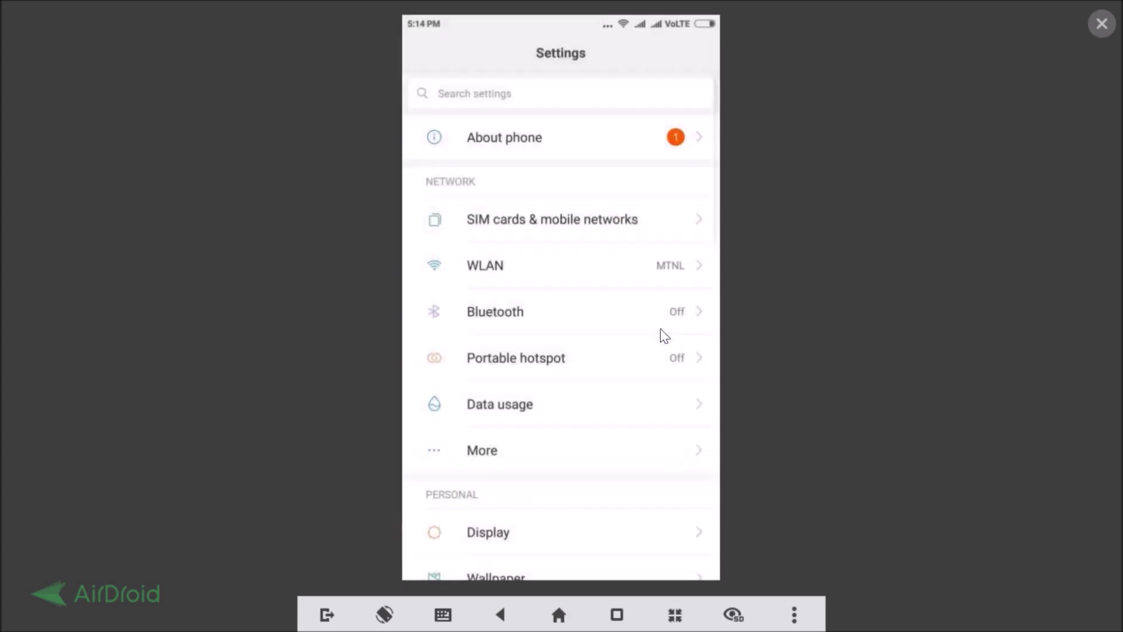
key("Escape")
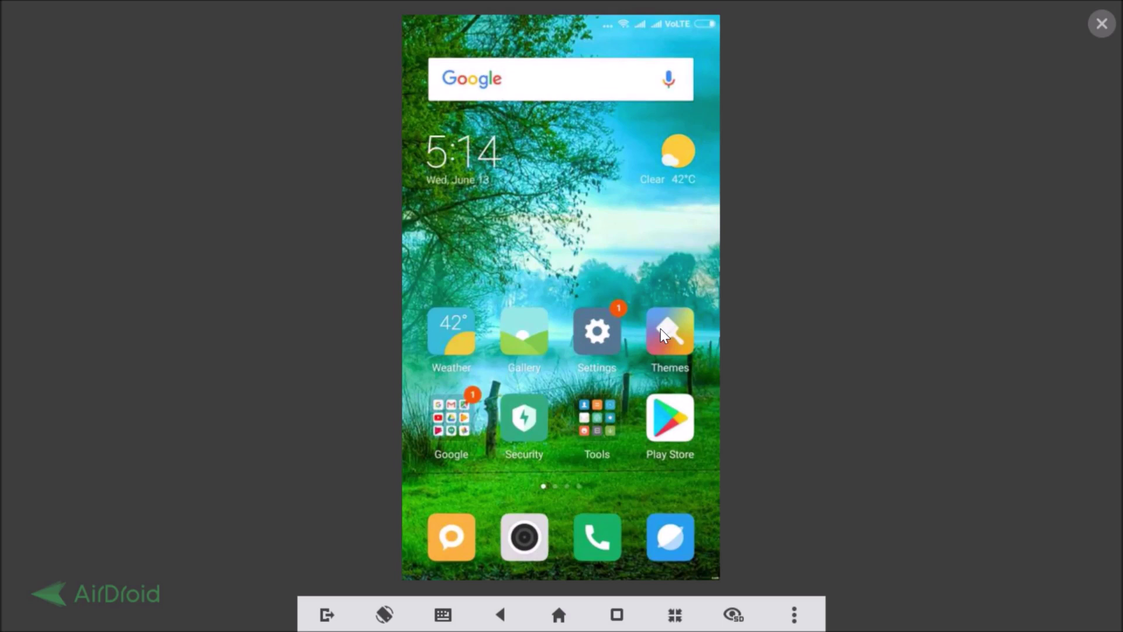
- Open Google Play on the phone and search for 'launchers'
scroll(661, 328, "down", 1)
scroll(661, 329, "up", 1)
left_click(658, 431)
left_click(518, 75)
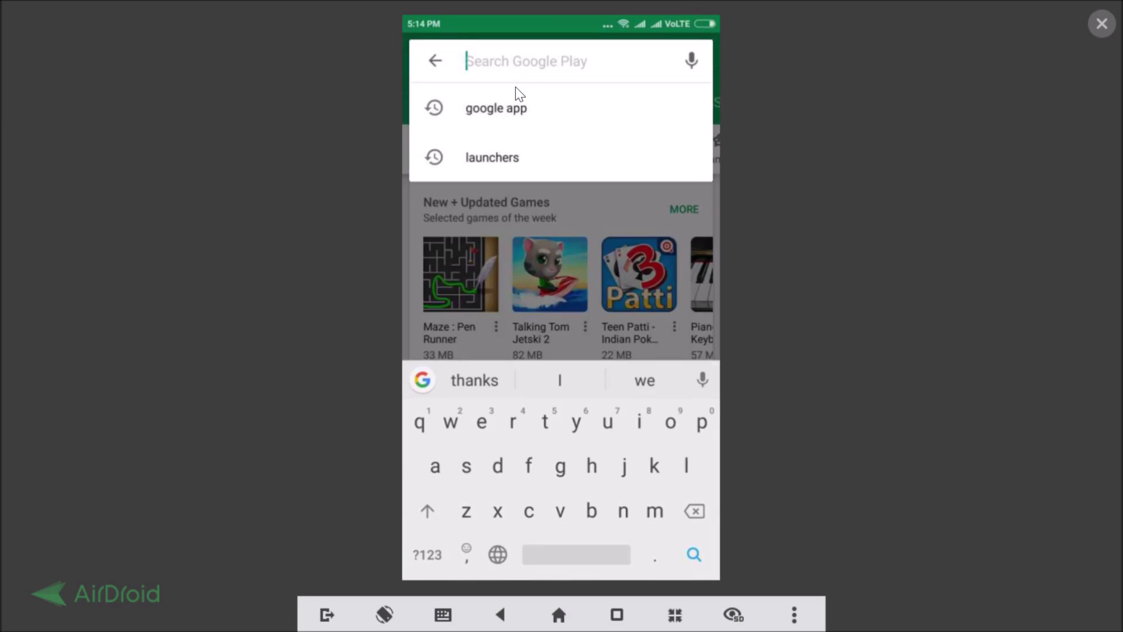
type("lau")
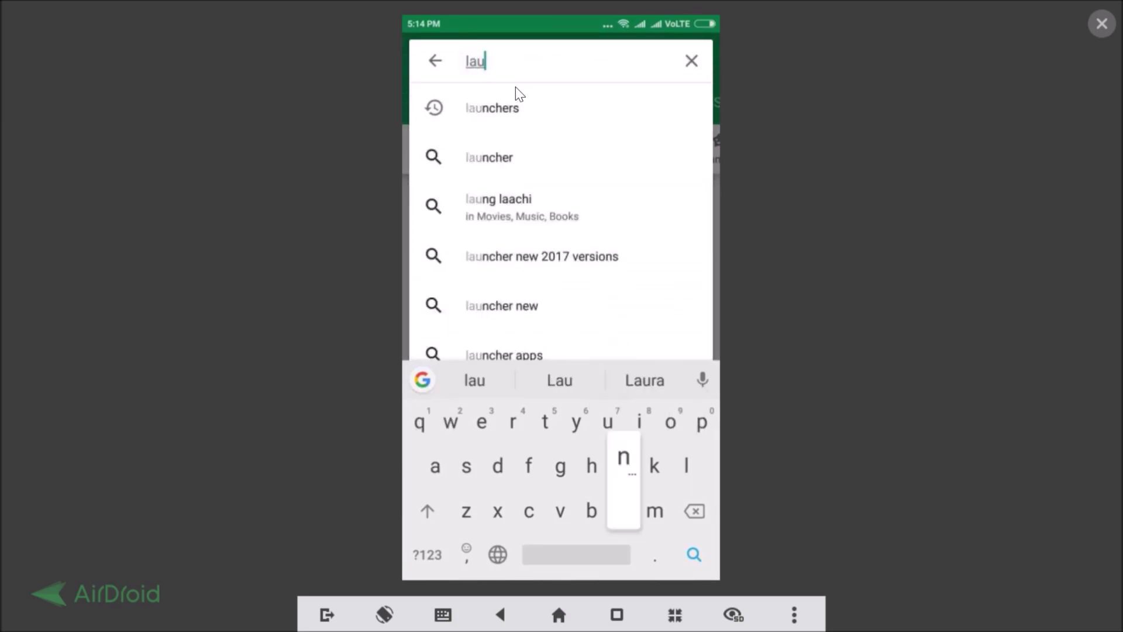
type("nchers")
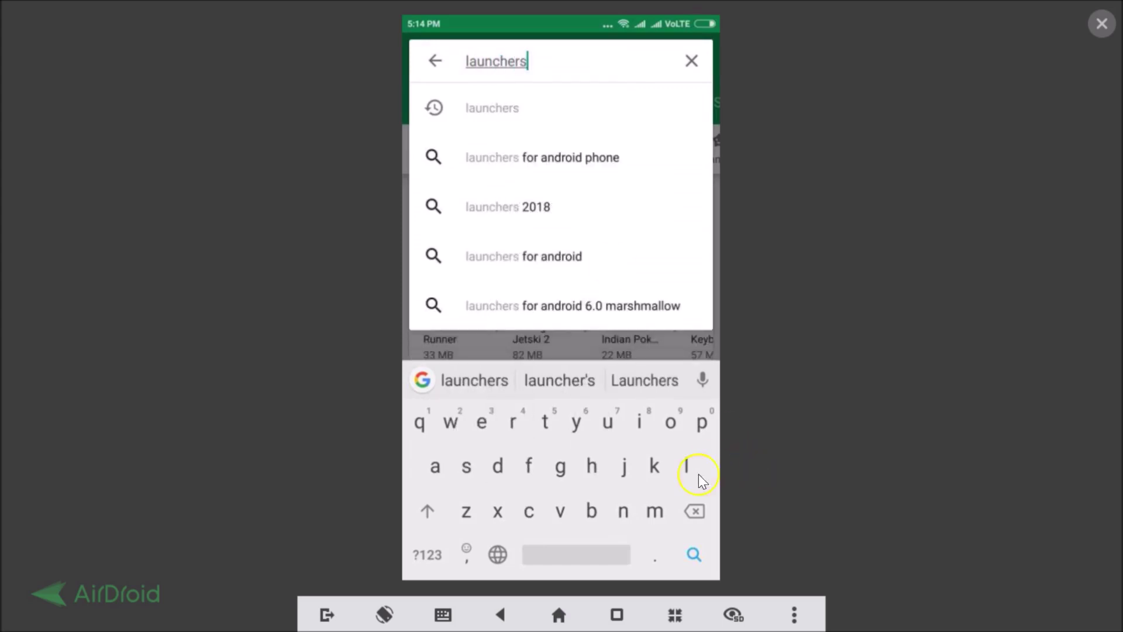
left_click(696, 565)
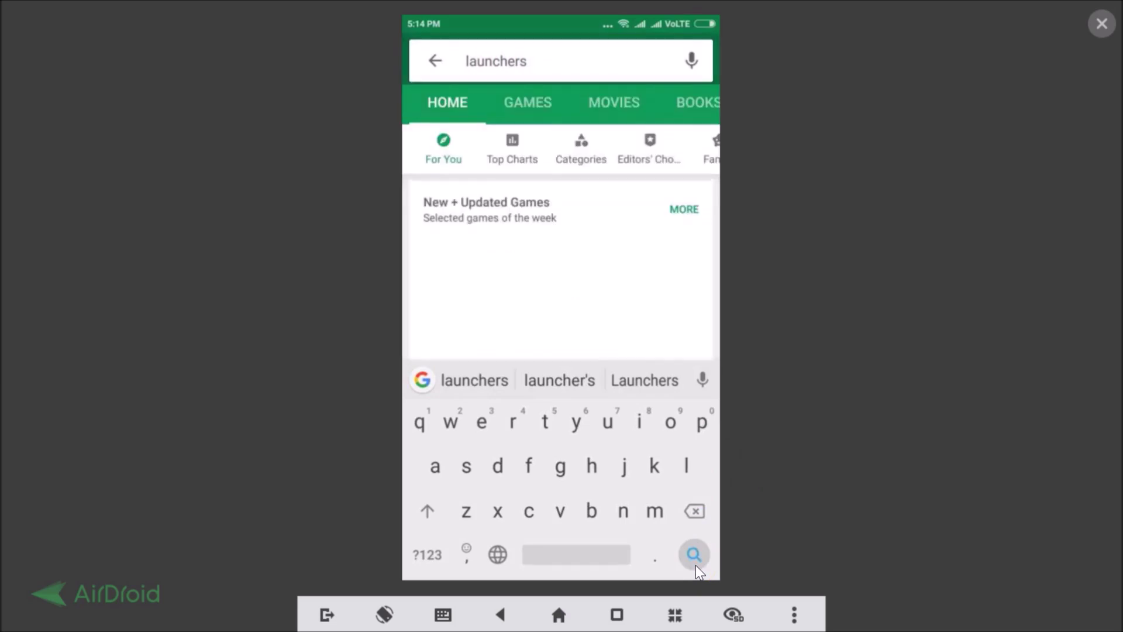
left_click(625, 361)
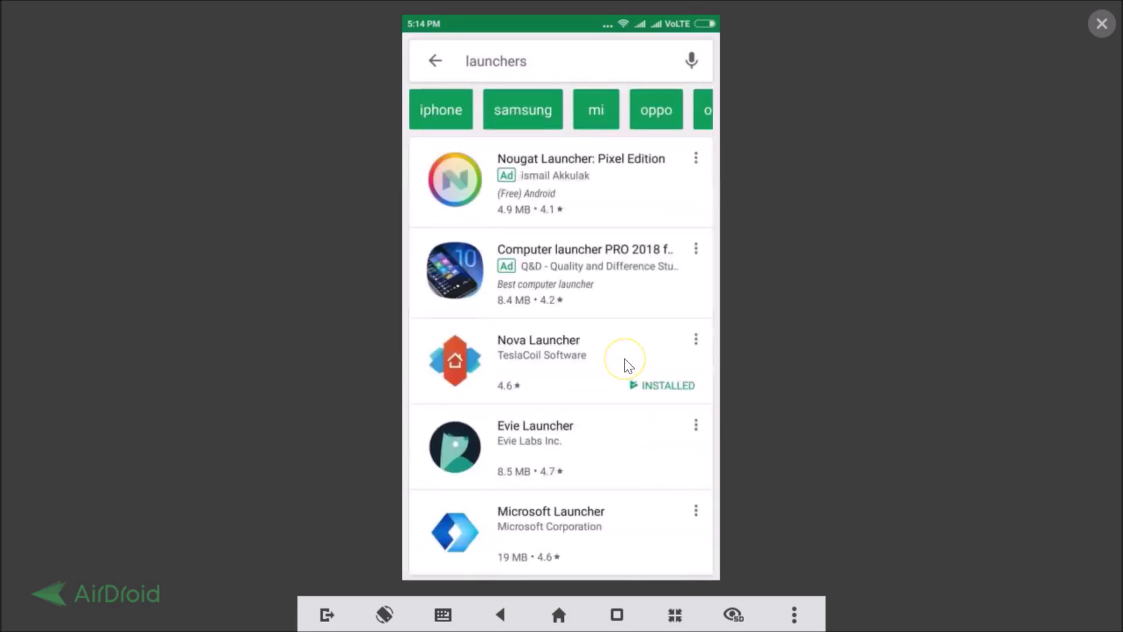
scroll(628, 365, "down", 2)
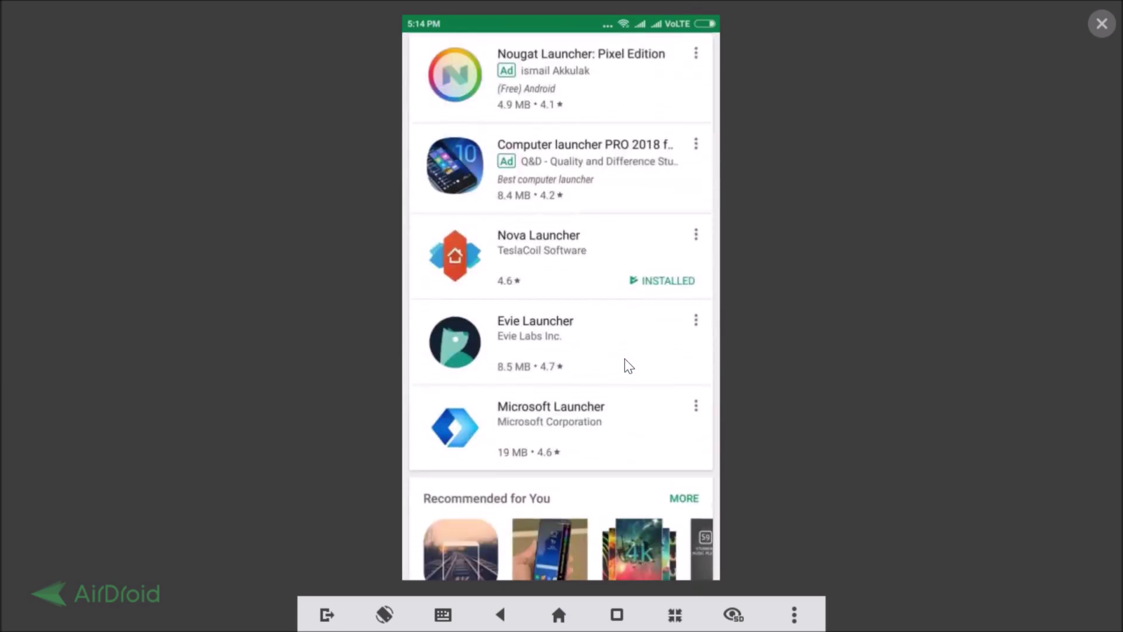
left_click(540, 264)
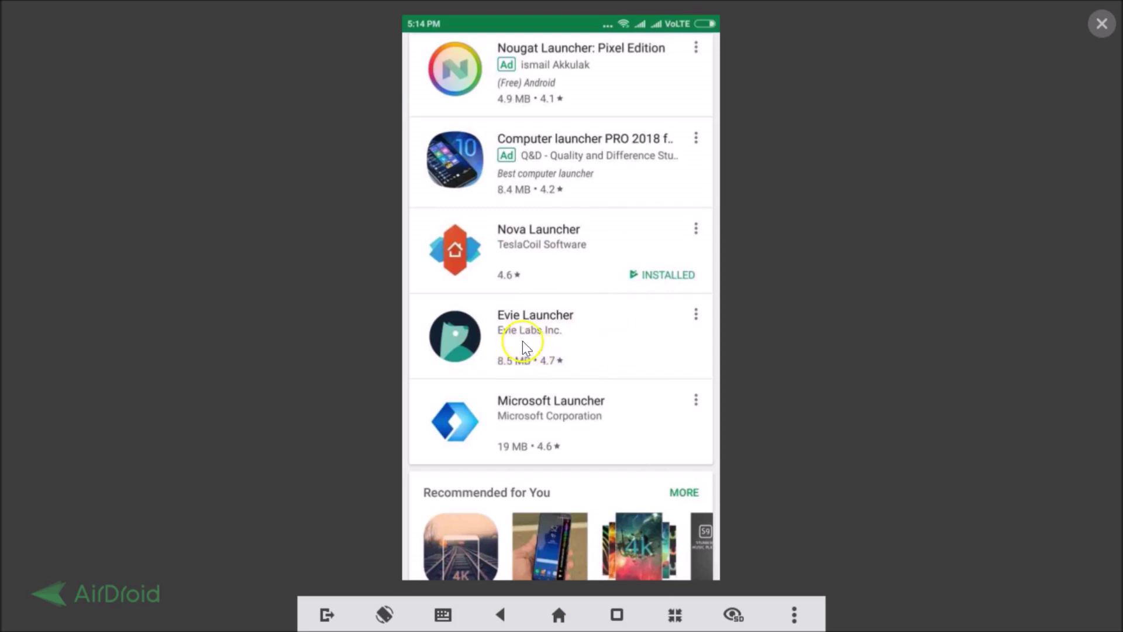
scroll(560, 325, "down", 5)
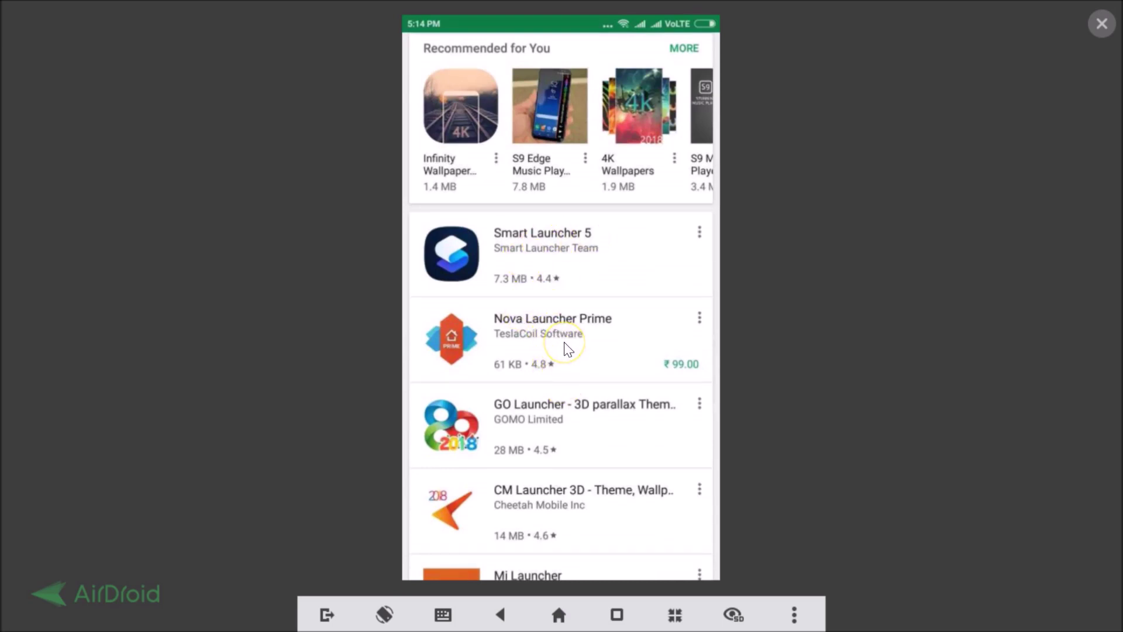
right_click(567, 349)
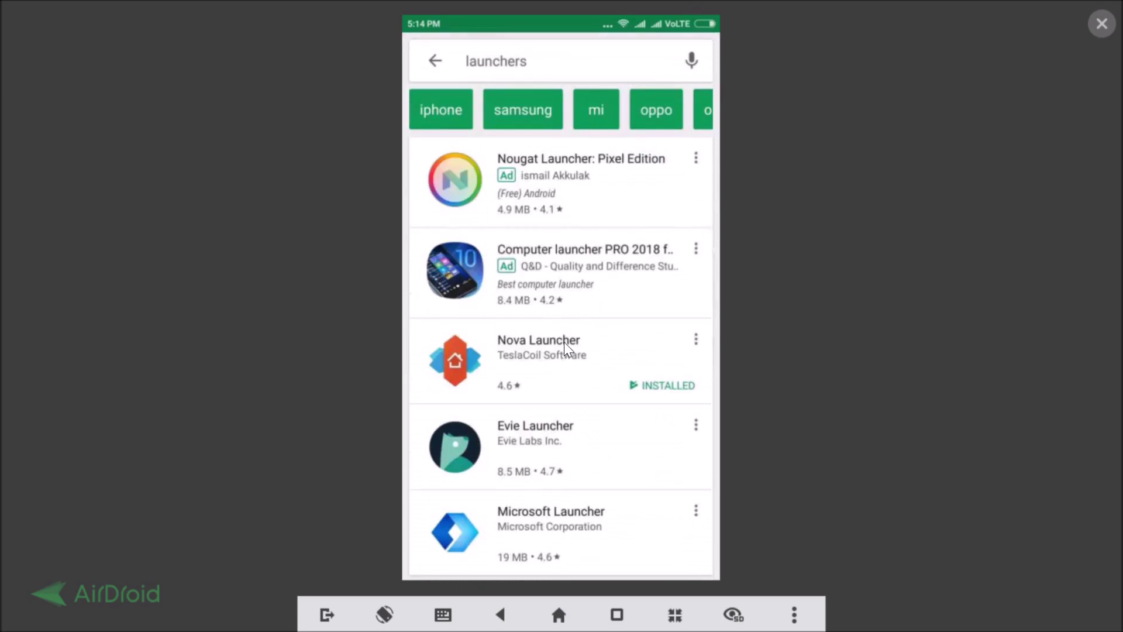
- Replace the search with 'google now', view the installed Google Now Launcher page, then leave it
key("BackSpace")
key("BackSpace")
key("BackSpace")
key("BackSpace")
key("BackSpace")
key("BackSpace")
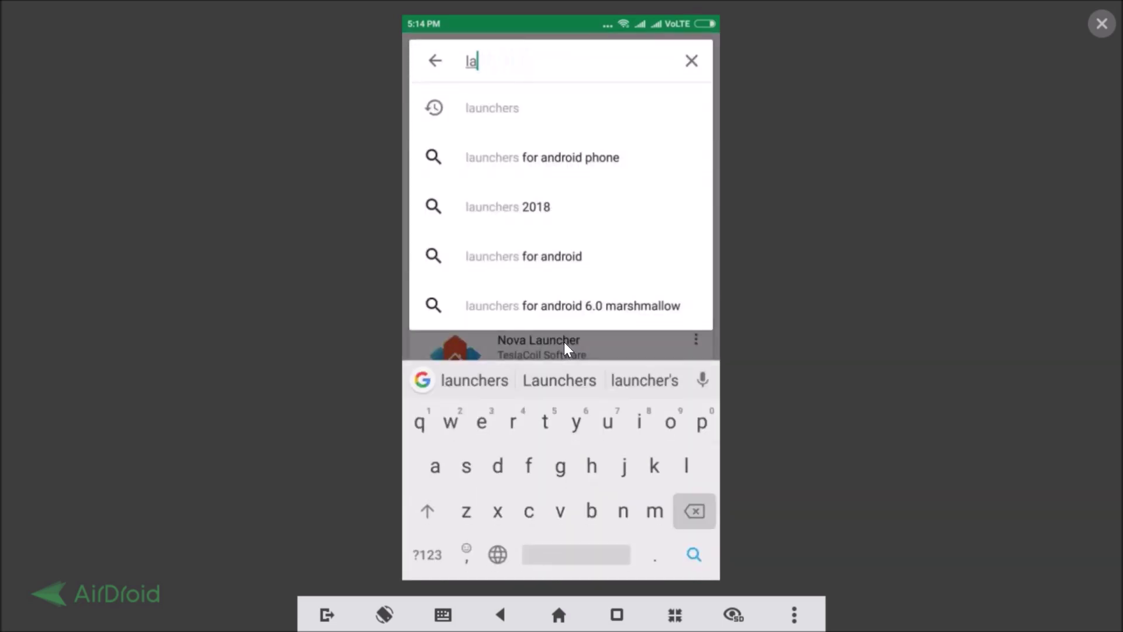
key("BackSpace")
key("BackSpace")
key("BackSpace")
type("google n")
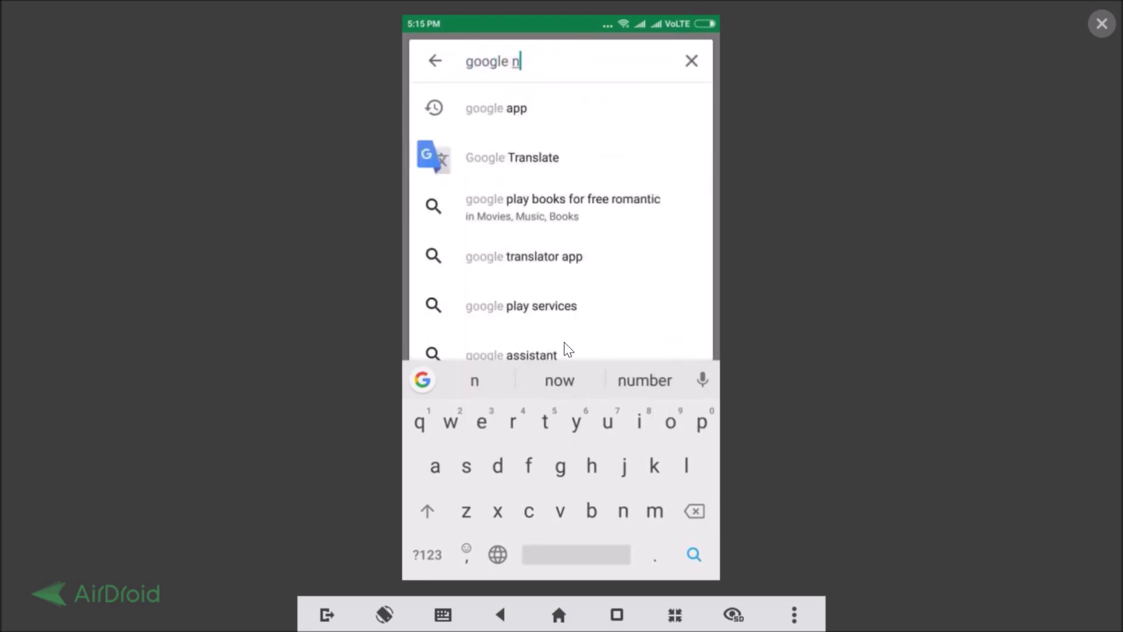
type("ow")
key("Down")
key("Return")
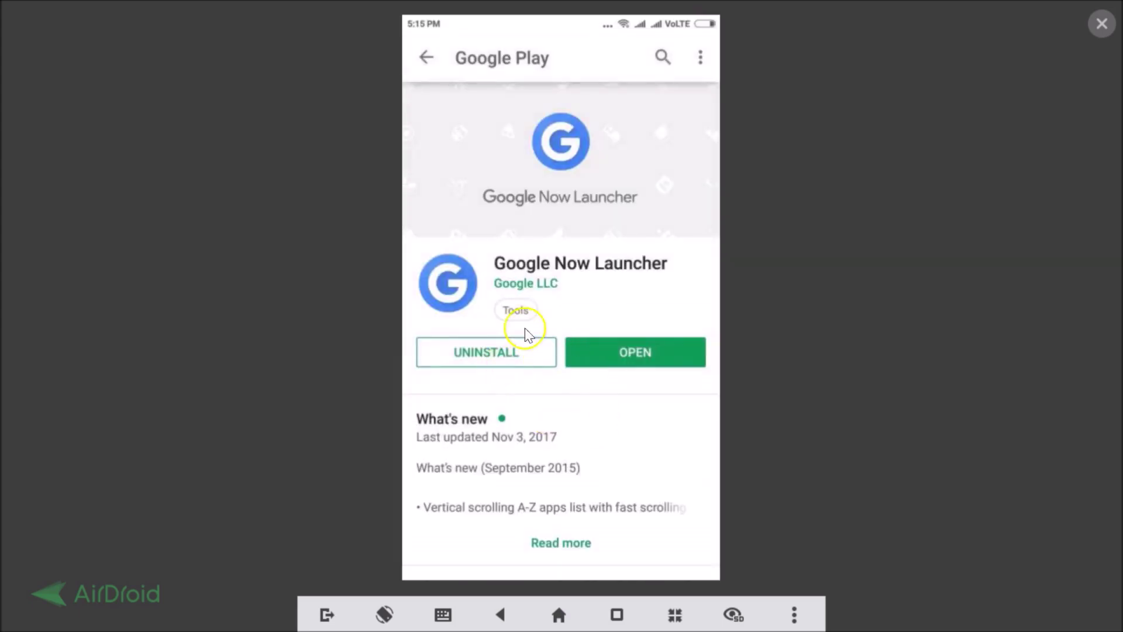
right_click(606, 303)
- Return home and open Settings > Installed apps to reach the Manage apps list
right_click(606, 303)
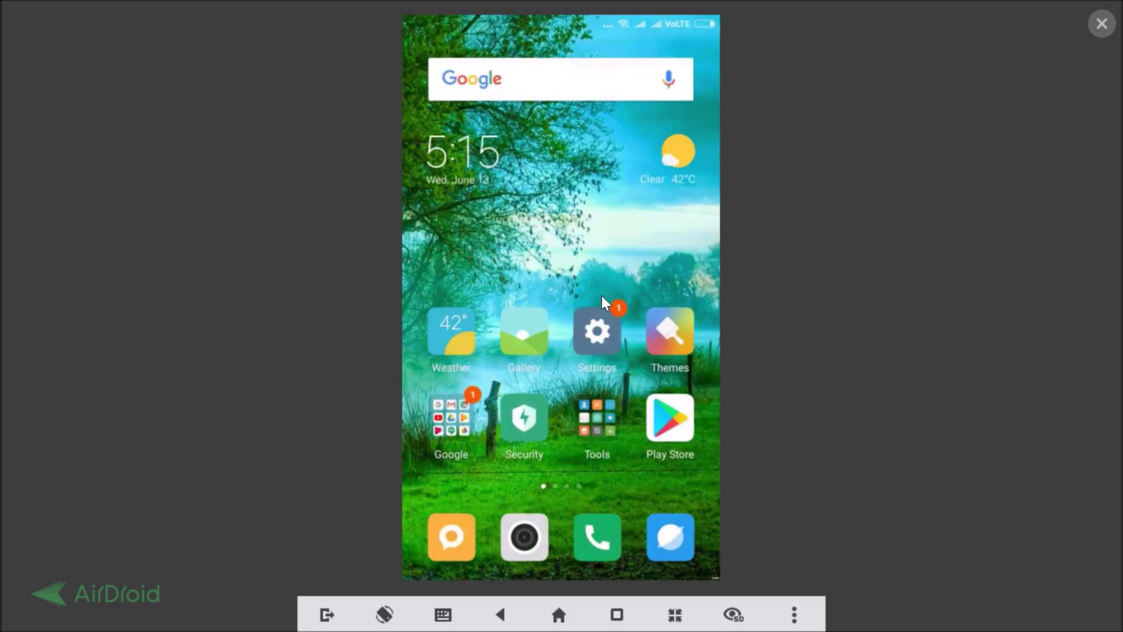
left_click(596, 325)
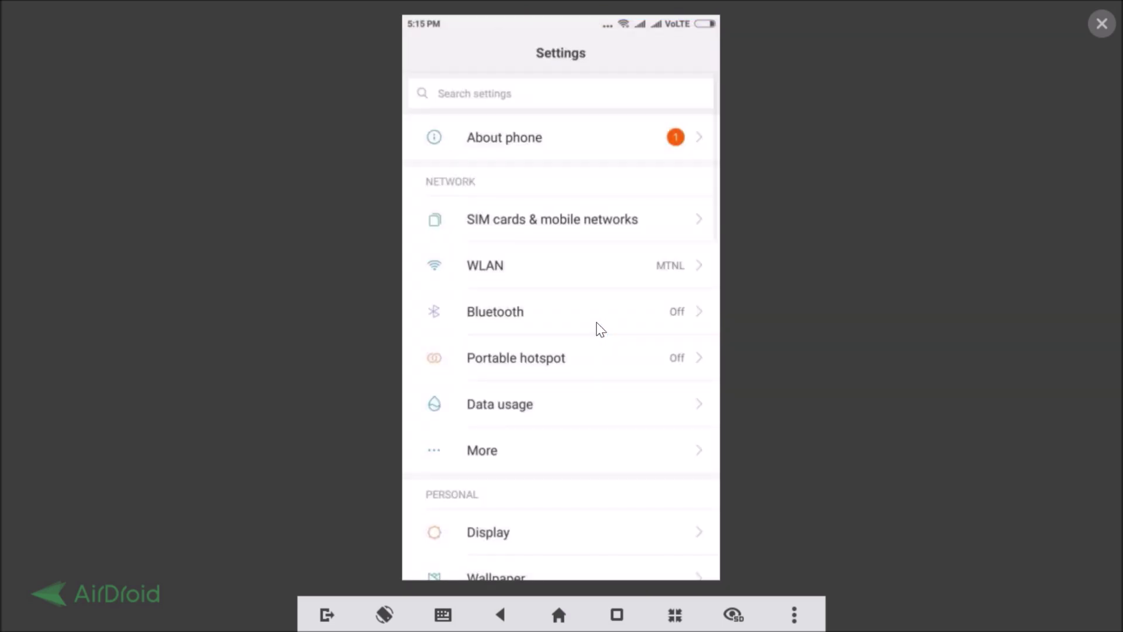
scroll(601, 329, "down", 10)
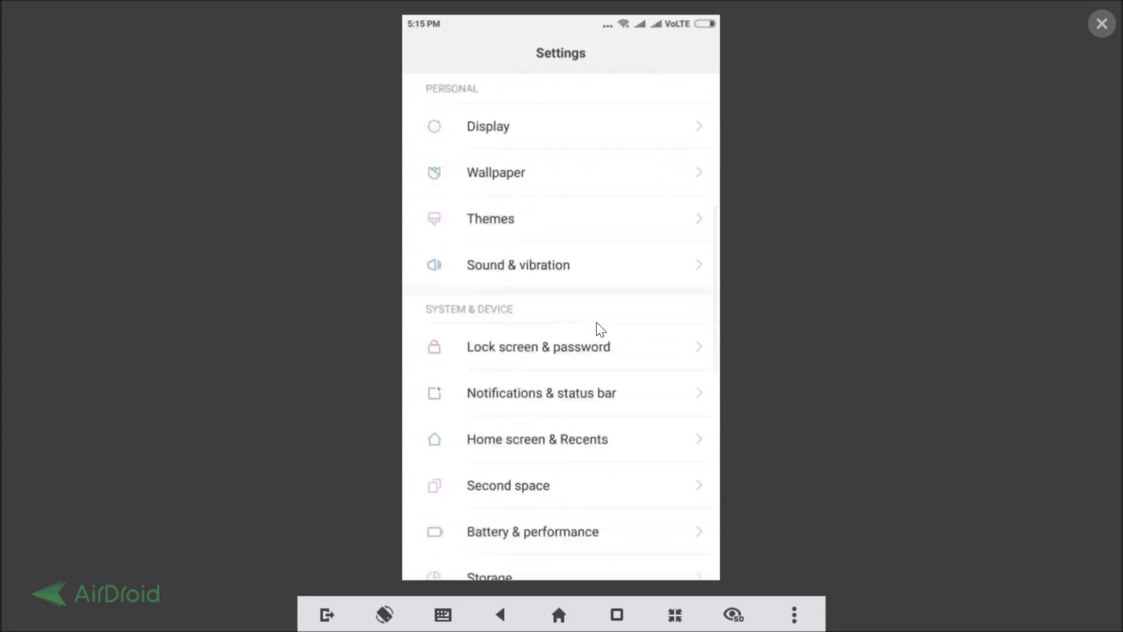
scroll(601, 329, "down", 10)
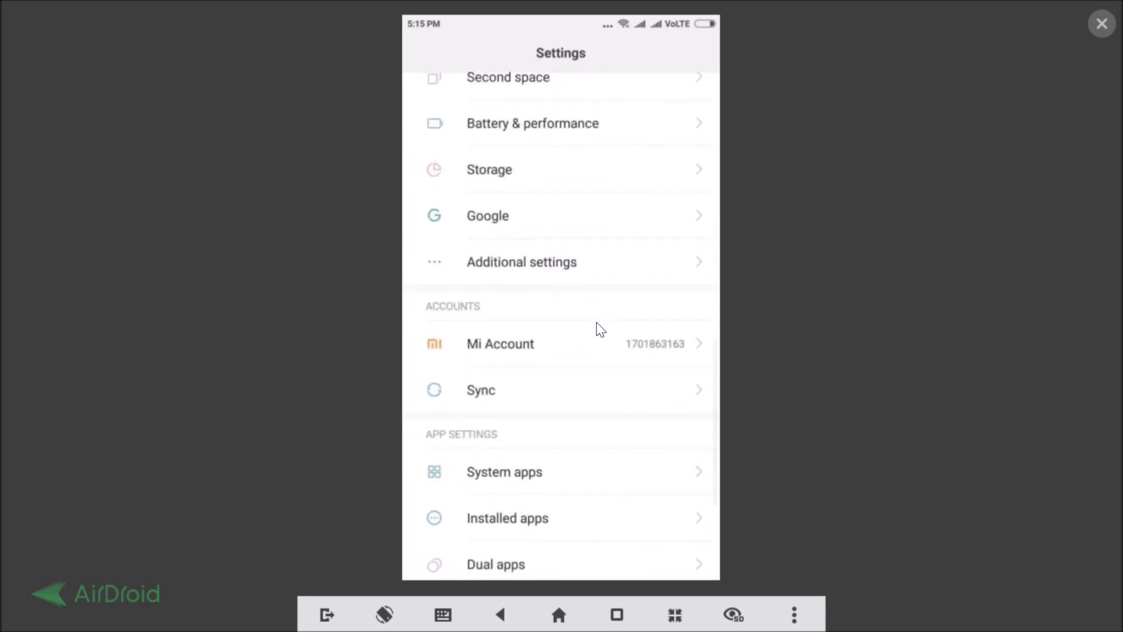
left_click(515, 410)
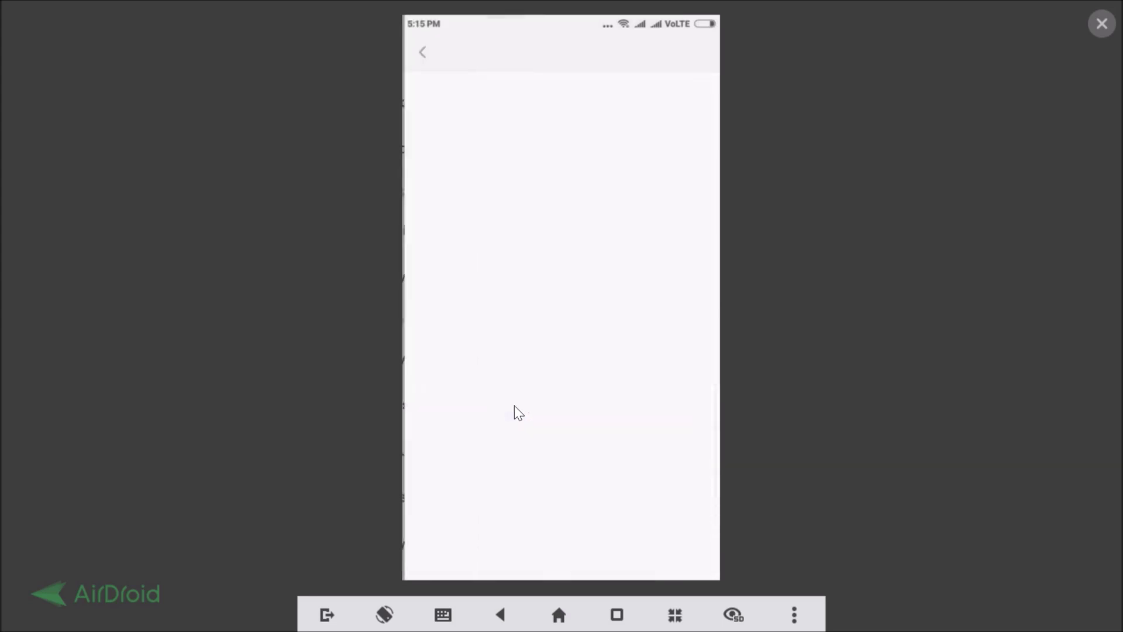
left_click(587, 236)
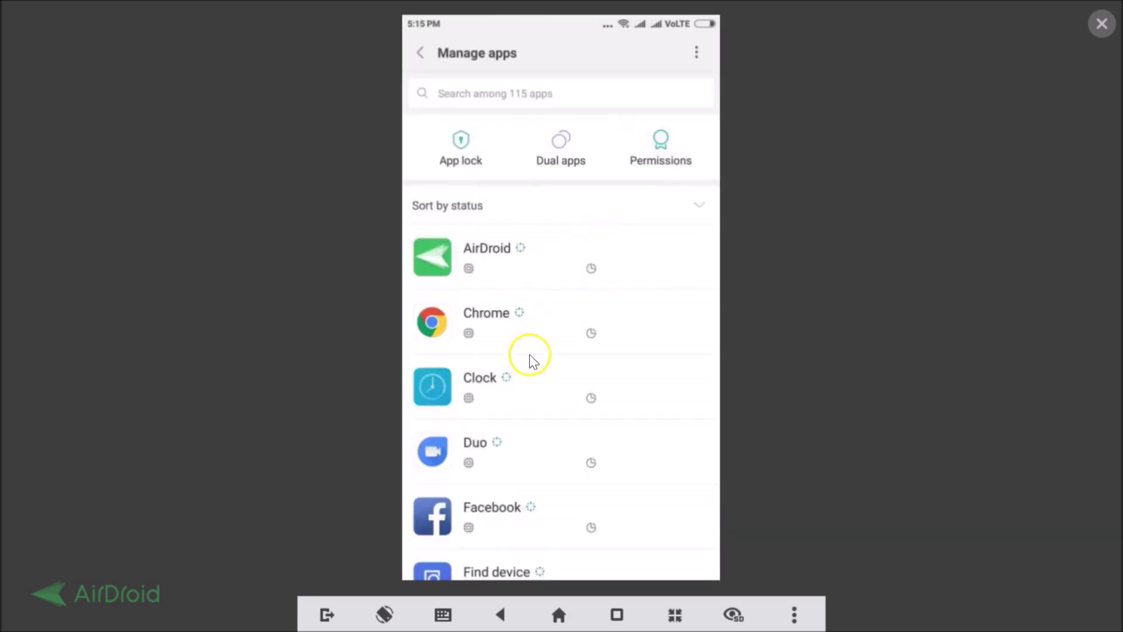
- Make Nova Launcher the default launcher under Default apps > Launcher, then go back
left_click(698, 57)
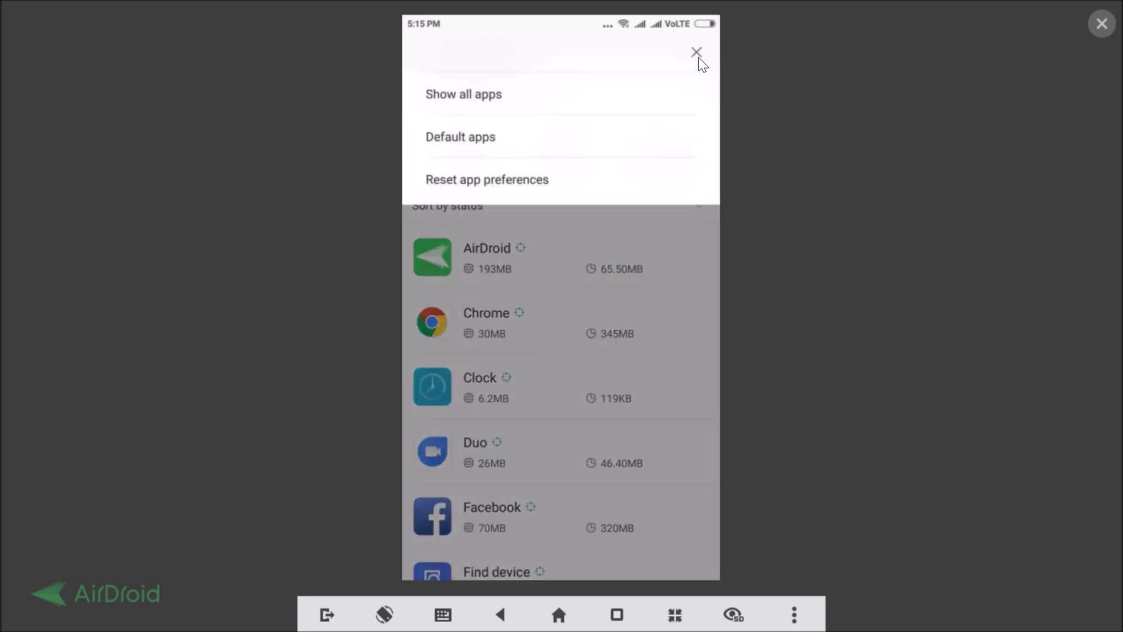
left_click(492, 150)
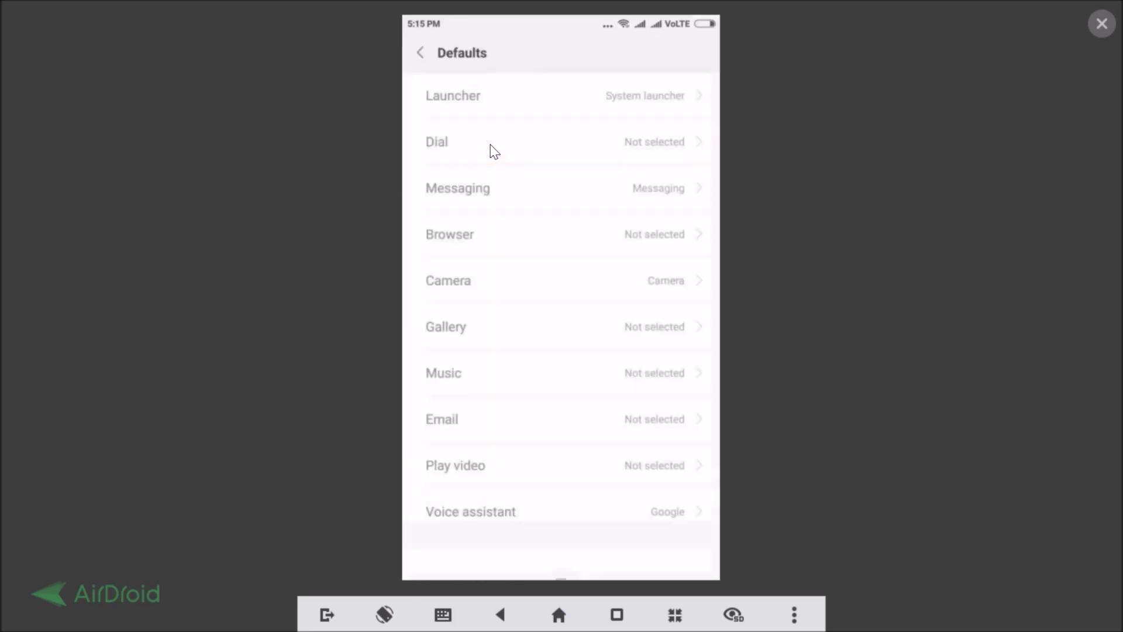
left_click(500, 98)
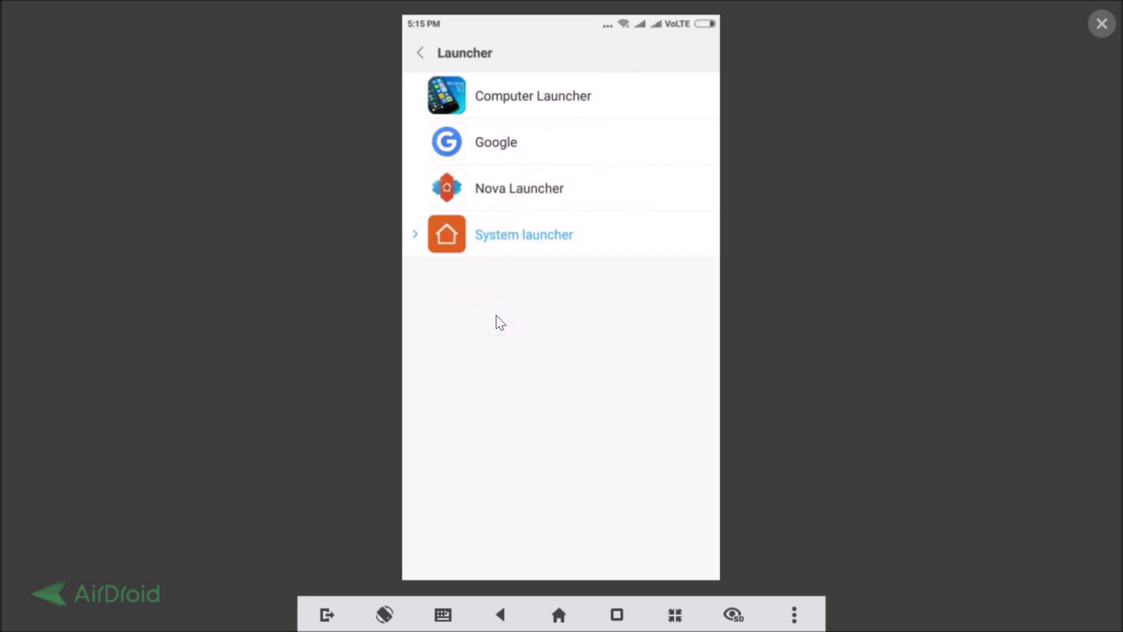
left_click(521, 197)
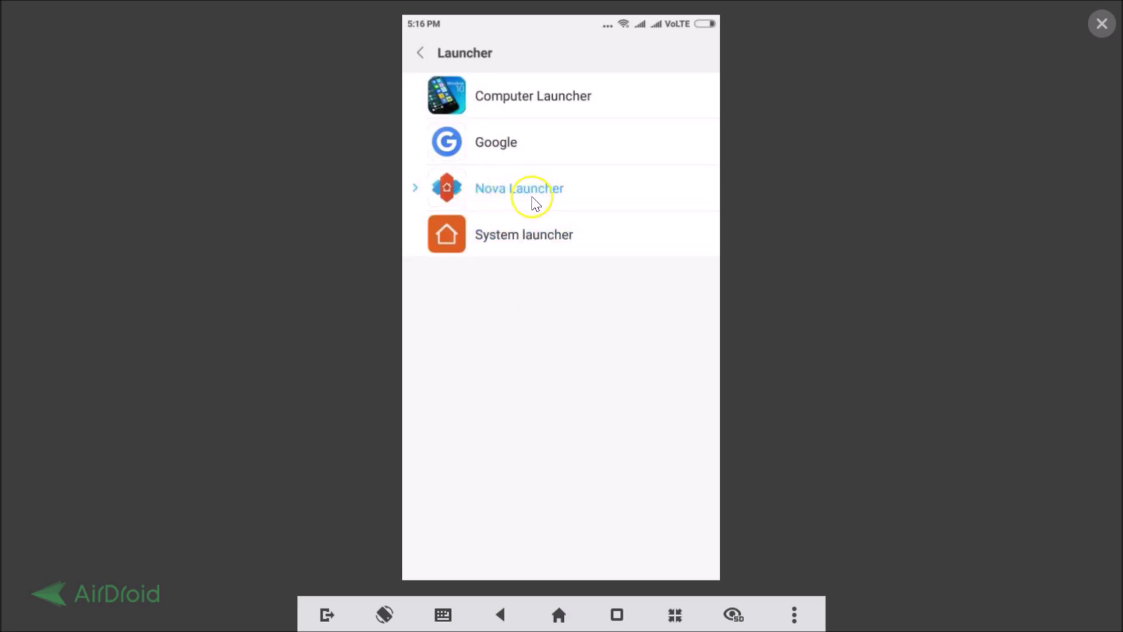
key("Escape")
key("Escape")
key("Escape")
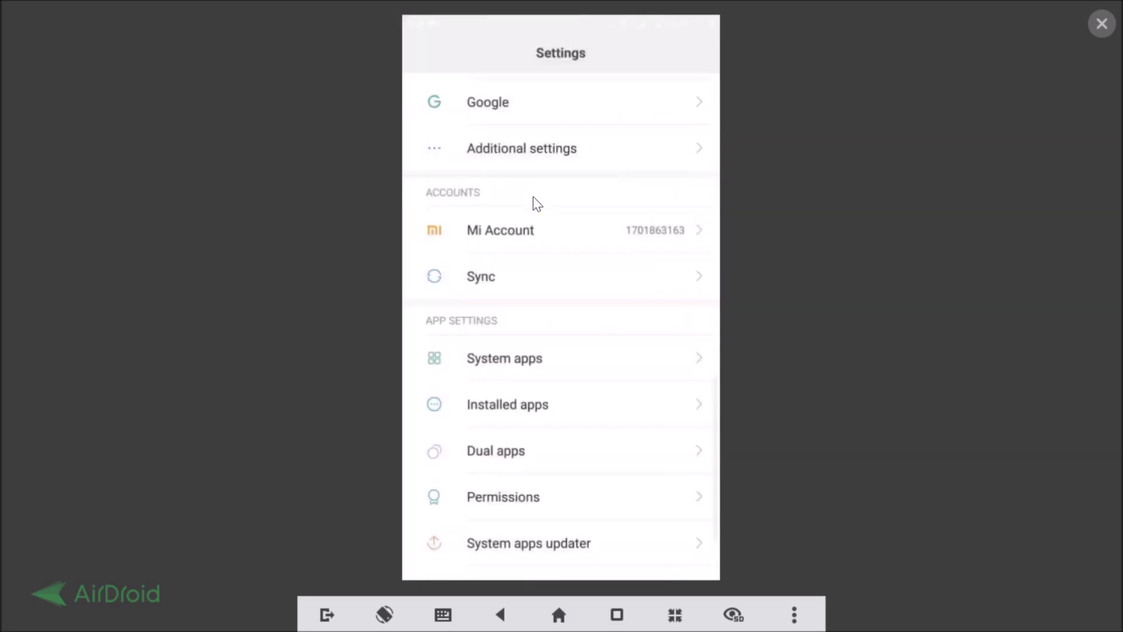
- Flip through the home screen pages, then reboot the phone and confirm the restart
key("Right")
key("Right")
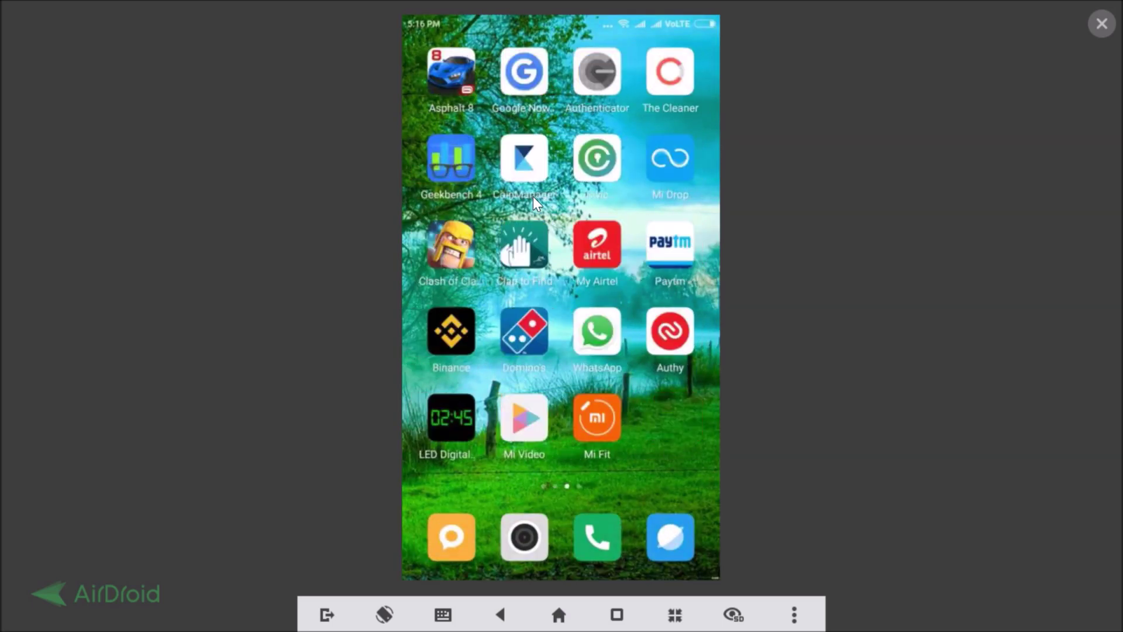
key("Left")
key("Left")
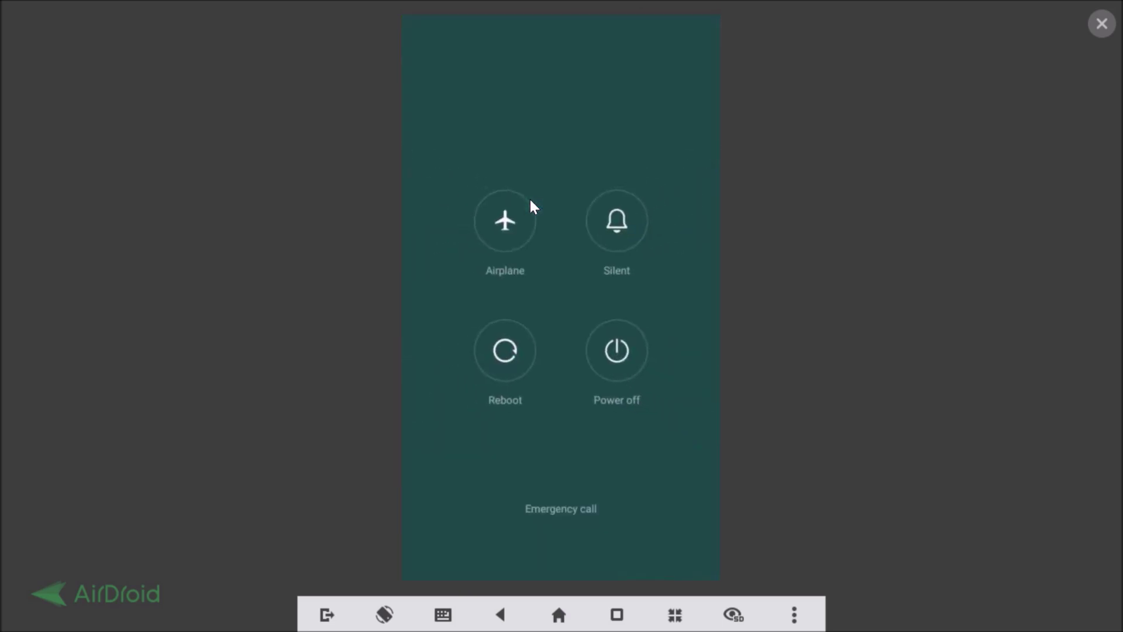
left_click(514, 350)
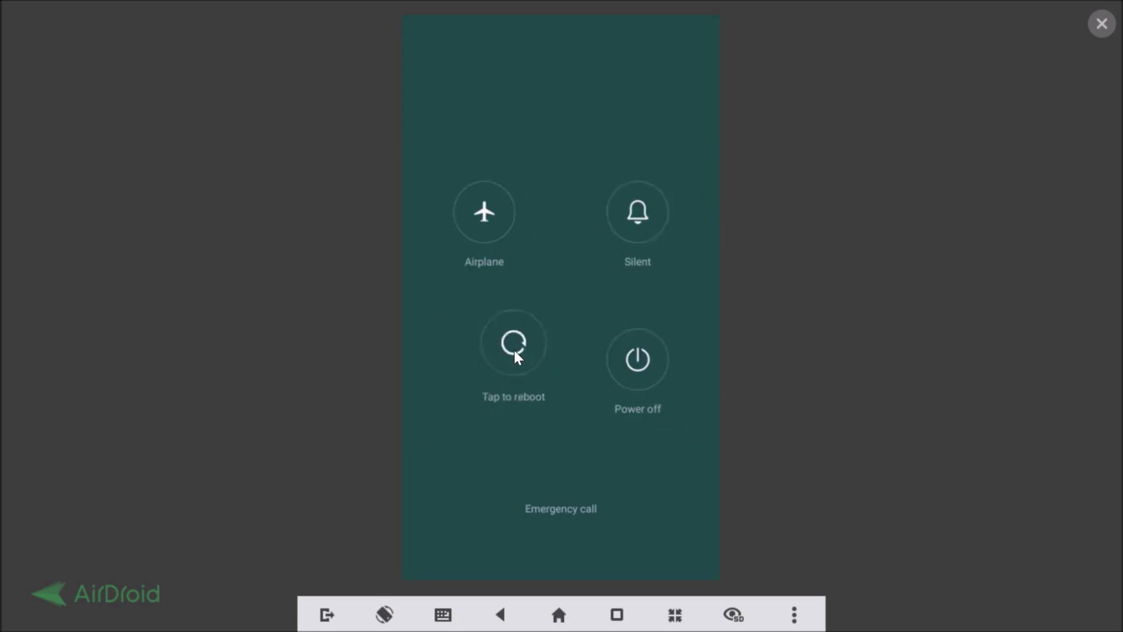
left_click(515, 349)
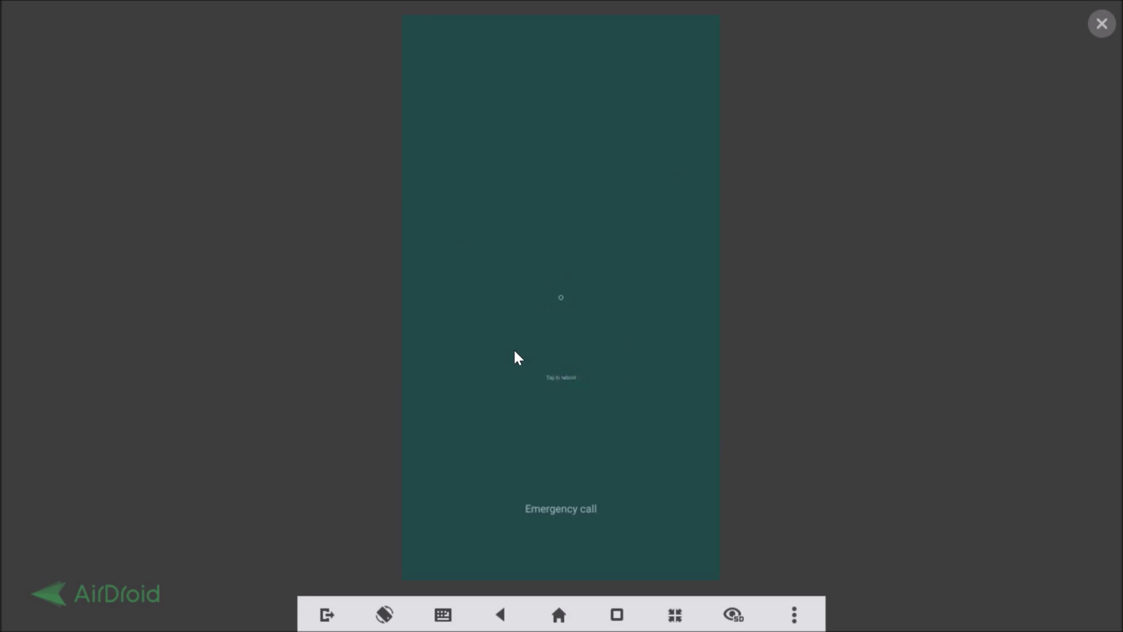
left_click(525, 310)
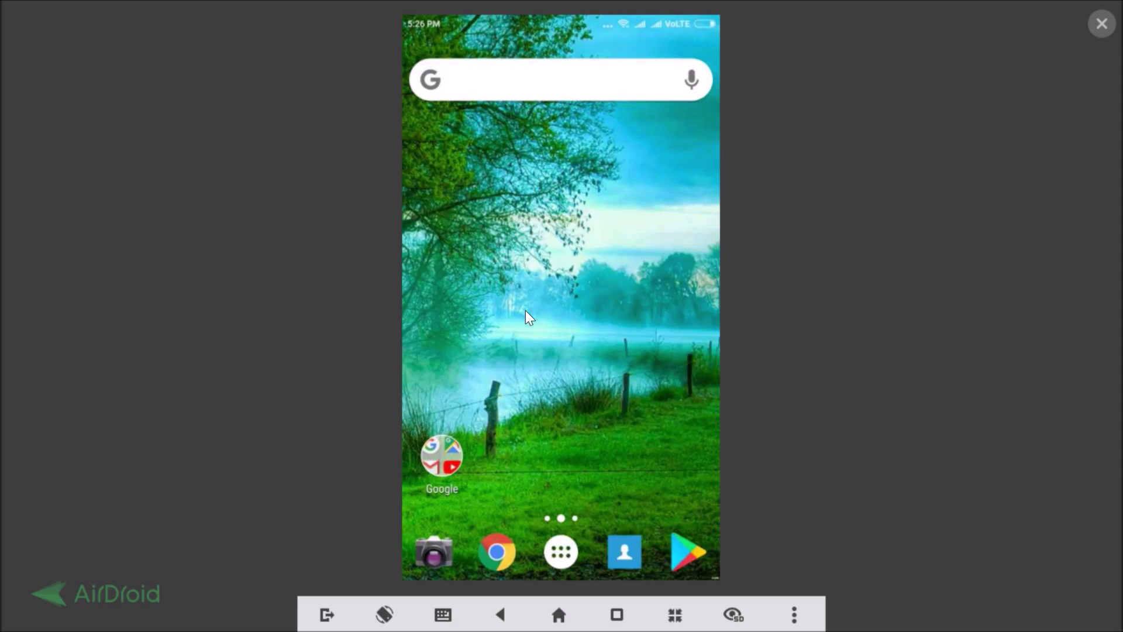
- Open the app drawer, scroll the app list, and launch Settings
left_click(562, 552)
scroll(564, 553, "down", 6)
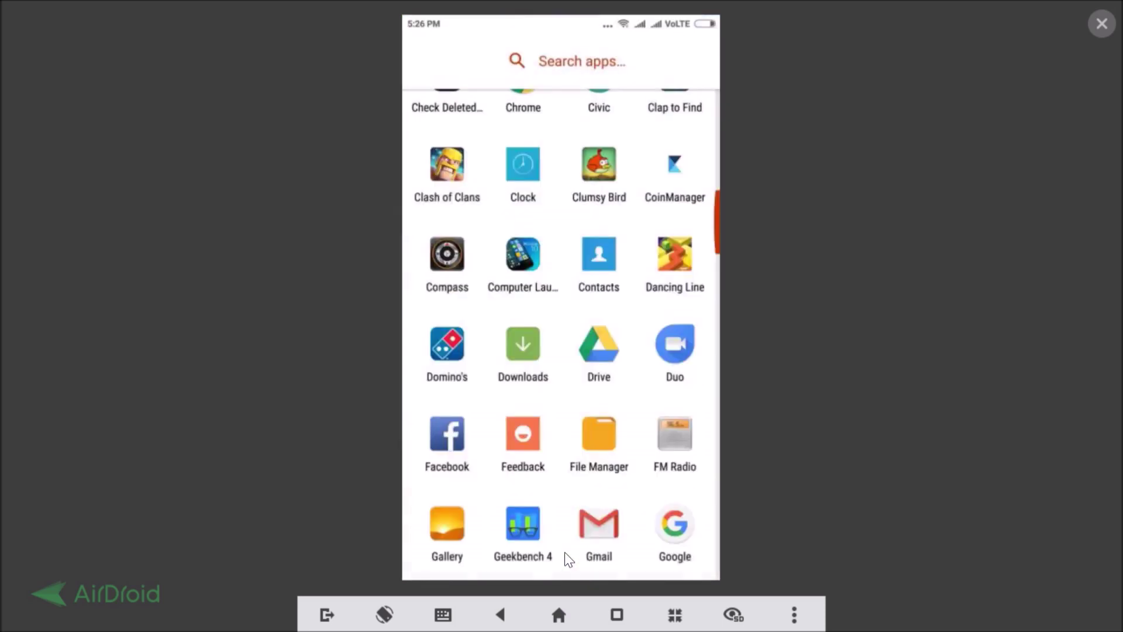
scroll(566, 555, "down", 10)
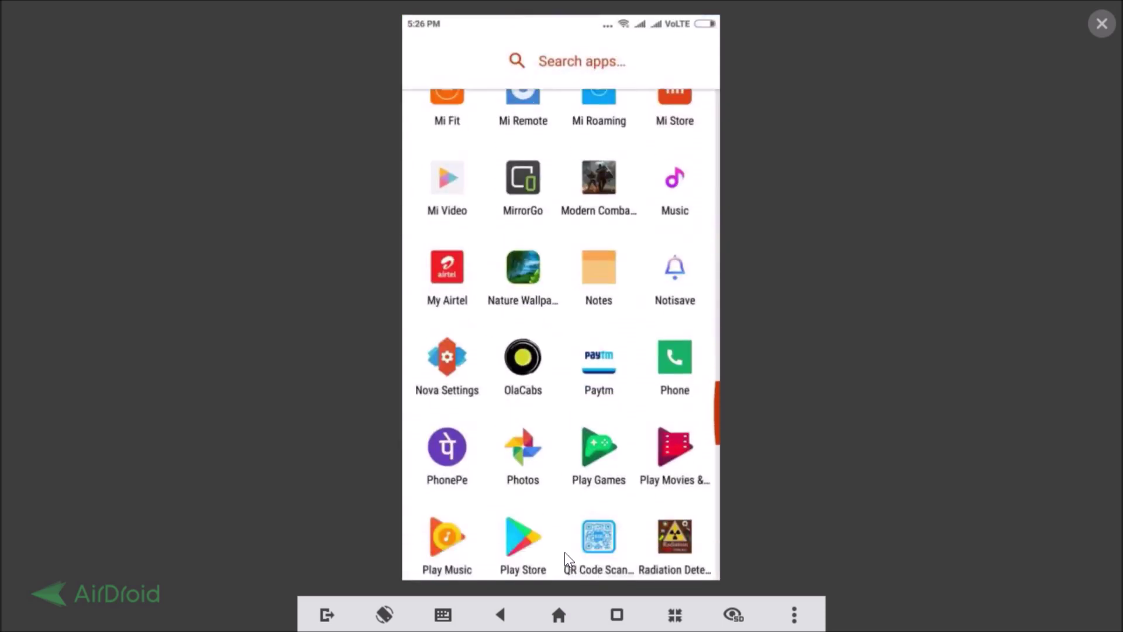
scroll(566, 557, "up", 2)
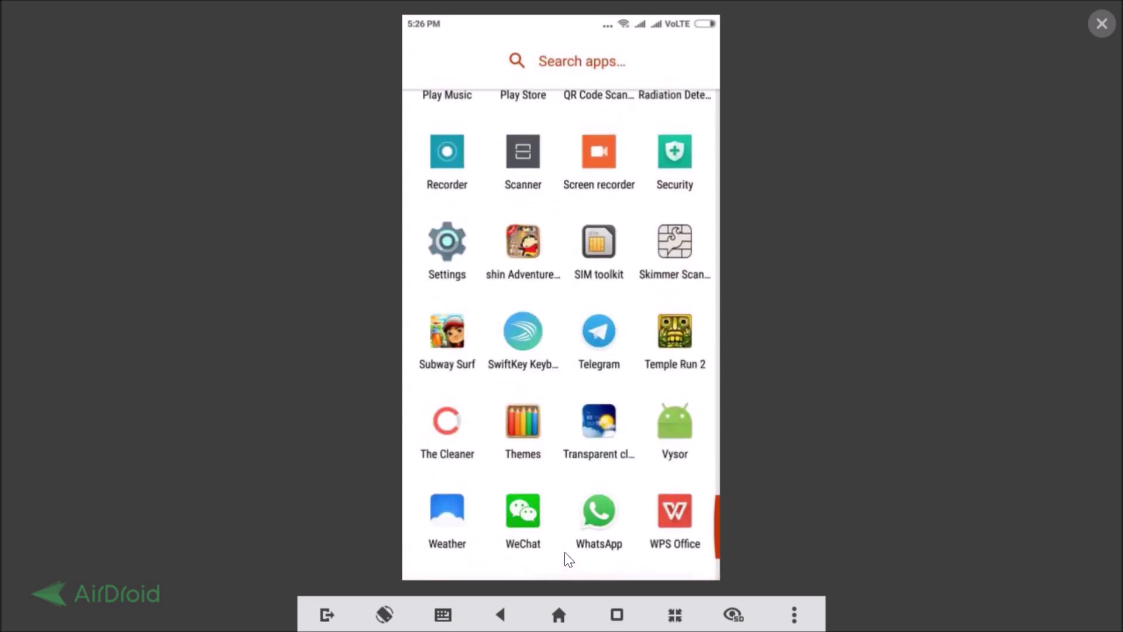
left_click(446, 255)
left_click(452, 264)
- Scroll down Settings and open the Installed apps management screen
scroll(455, 265, "down", 15)
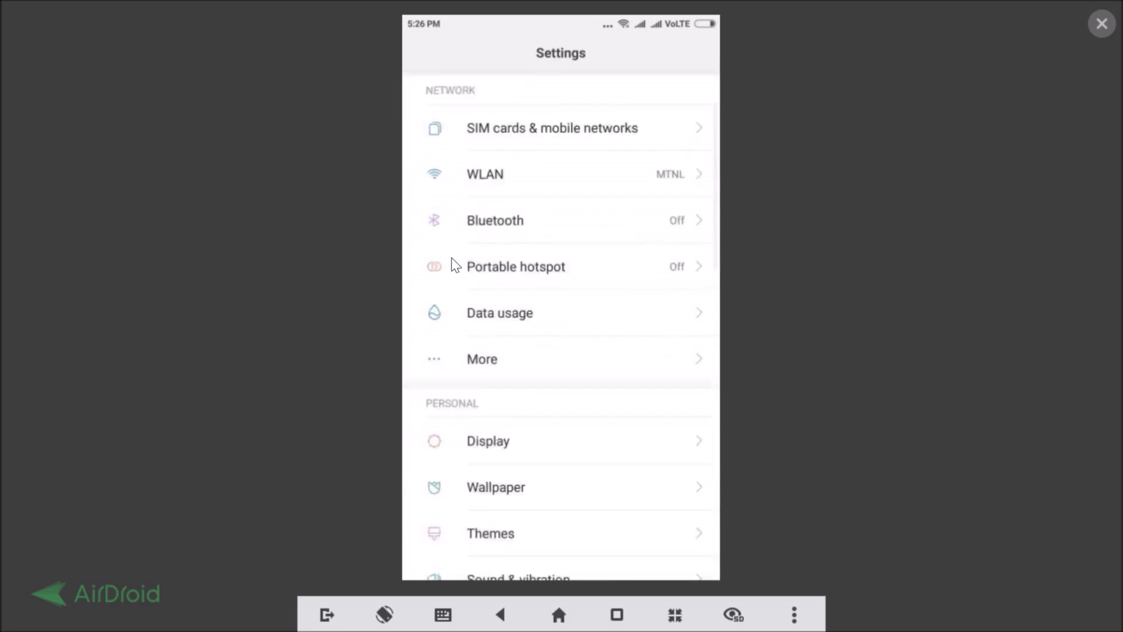
scroll(453, 263, "down", 3)
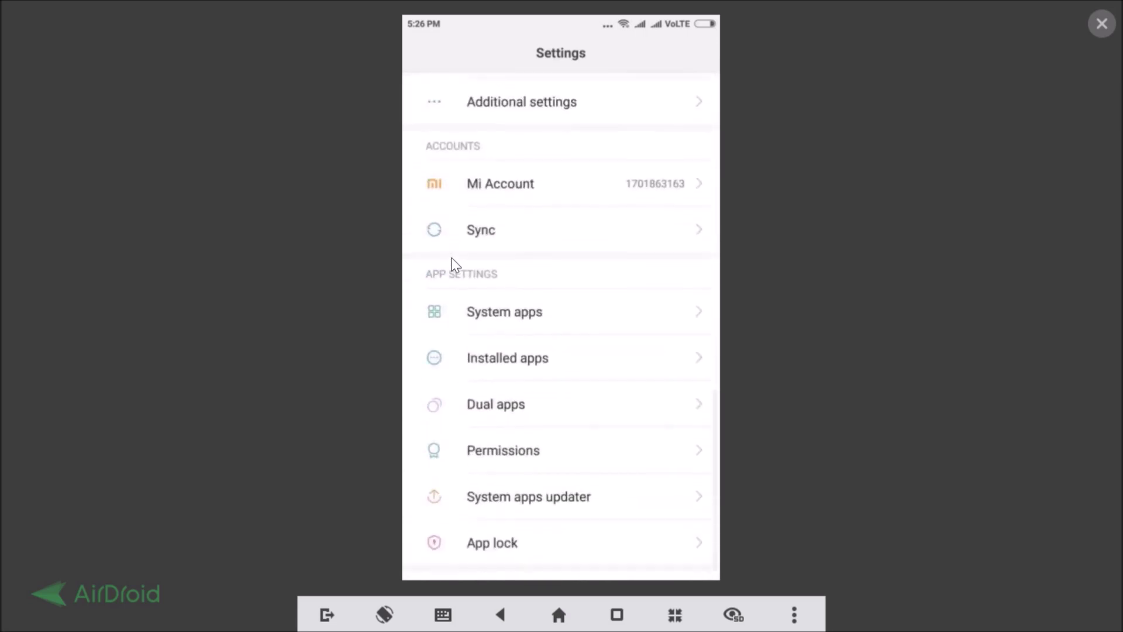
left_click_drag(494, 284, 511, 331)
left_click_drag(517, 260, 531, 214)
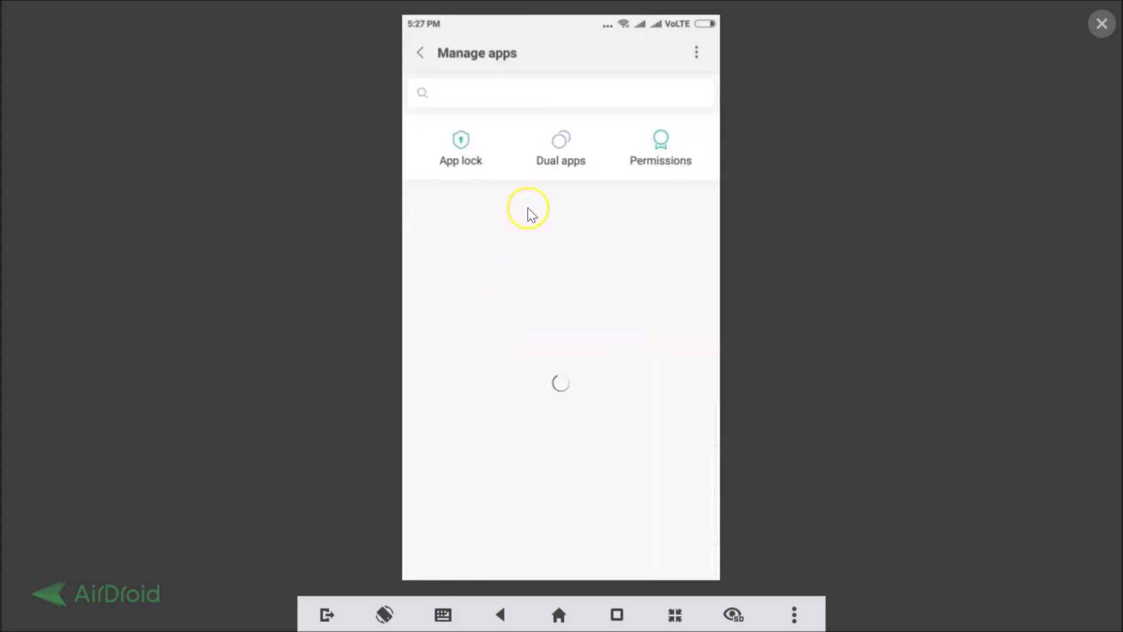
- Switch the default launcher from Nova Launcher to Google under Default apps > Launcher, then go back
left_click(697, 55)
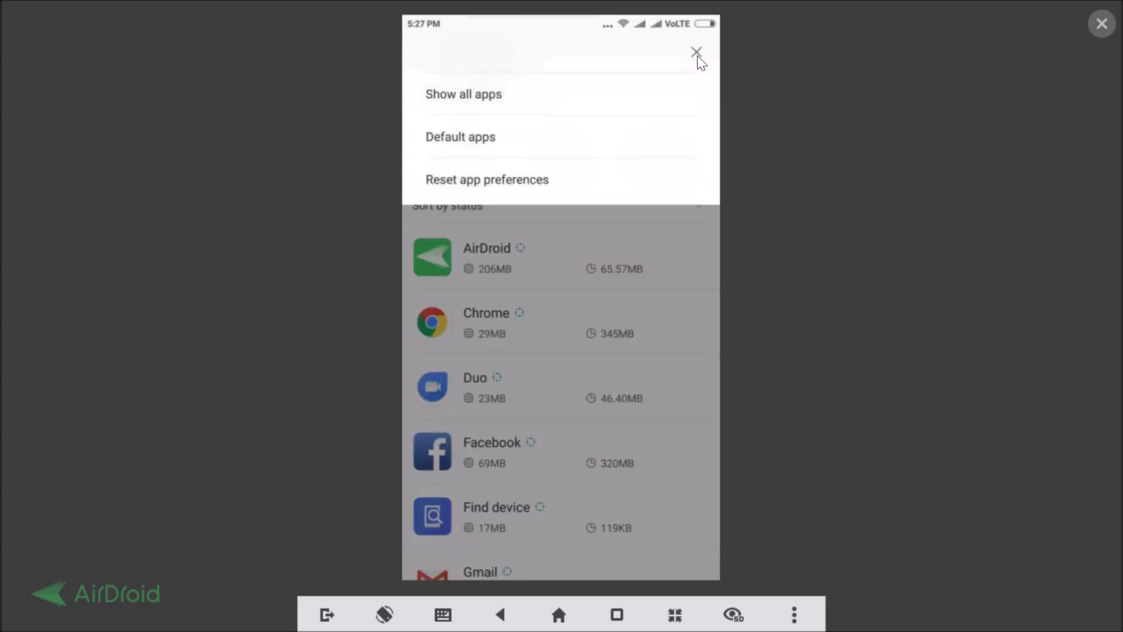
left_click(498, 138)
left_click(476, 105)
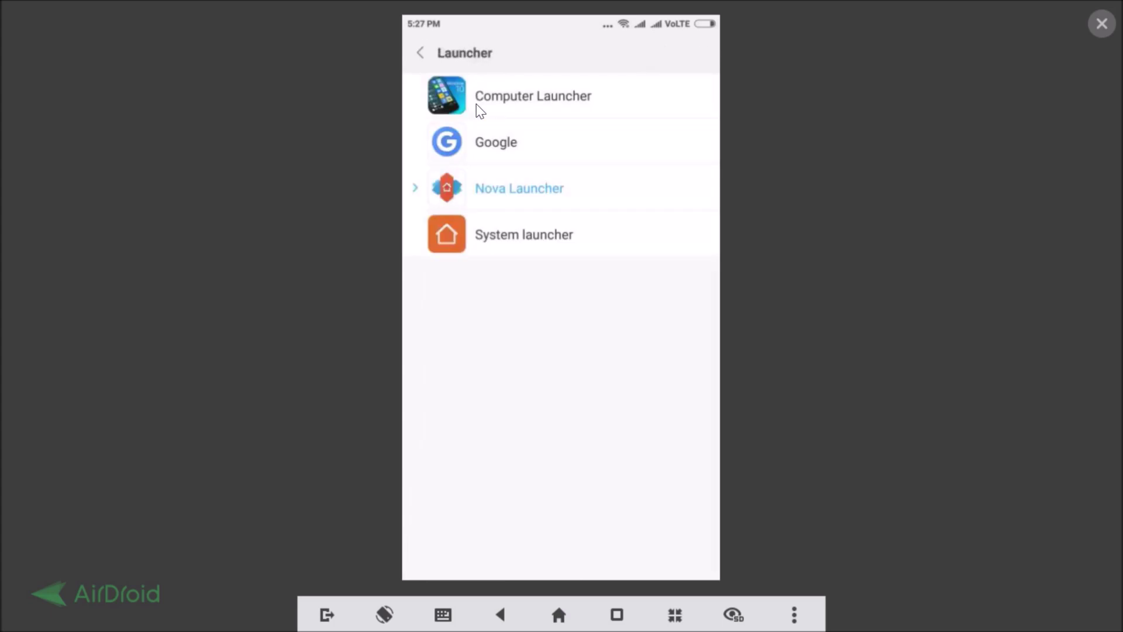
left_click(514, 305)
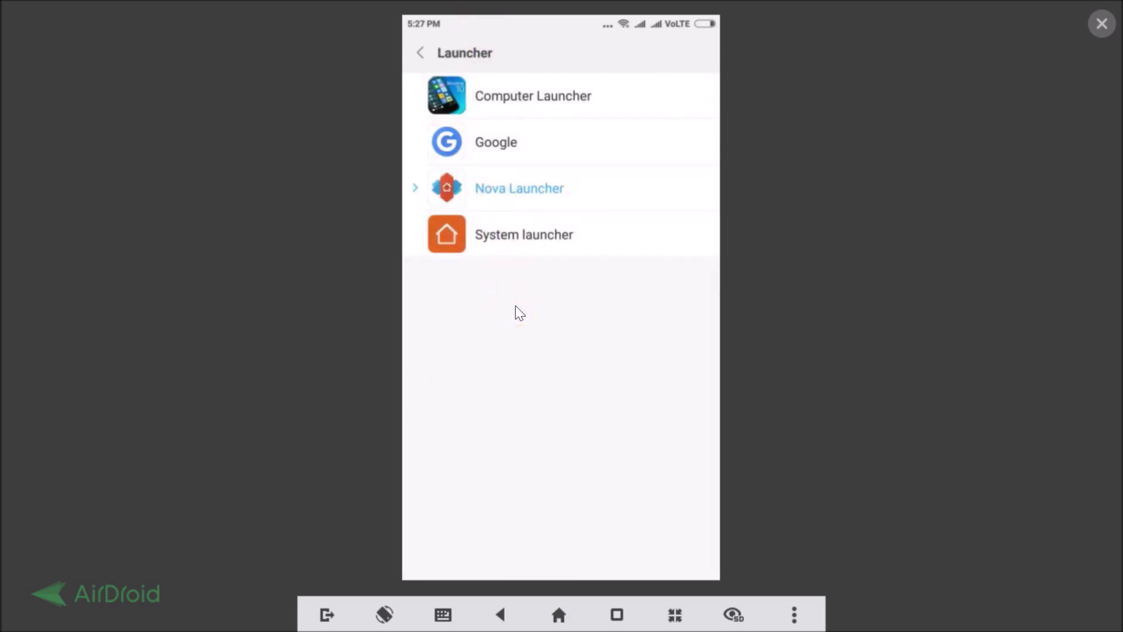
left_click_drag(520, 313, 502, 149)
left_click(502, 149)
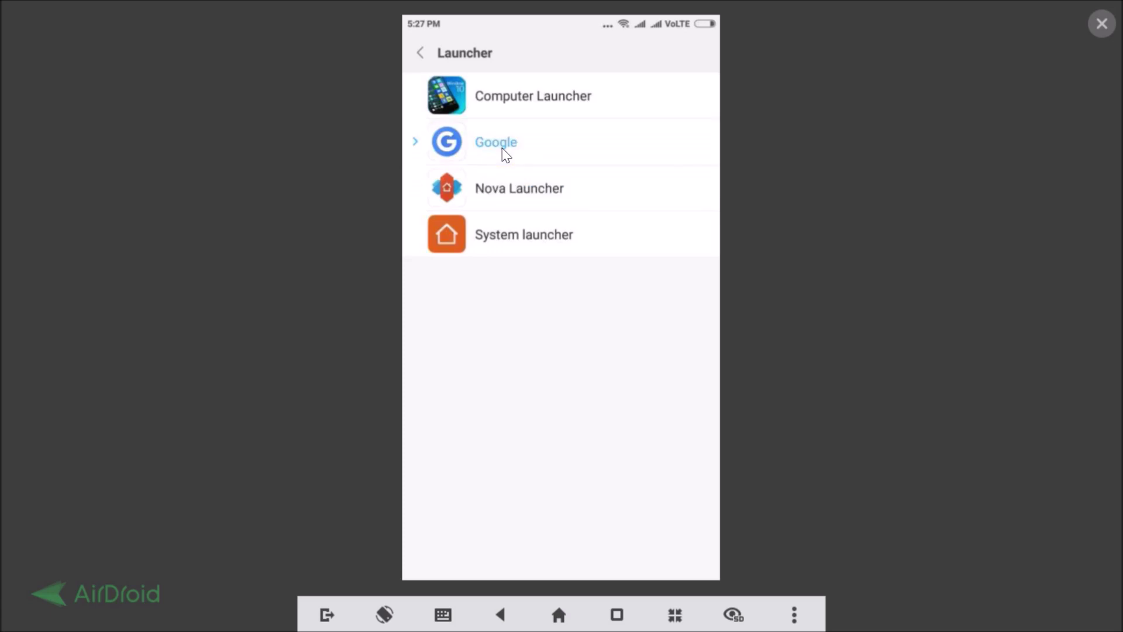
key("Escape")
key("Escape")
key("Escape")
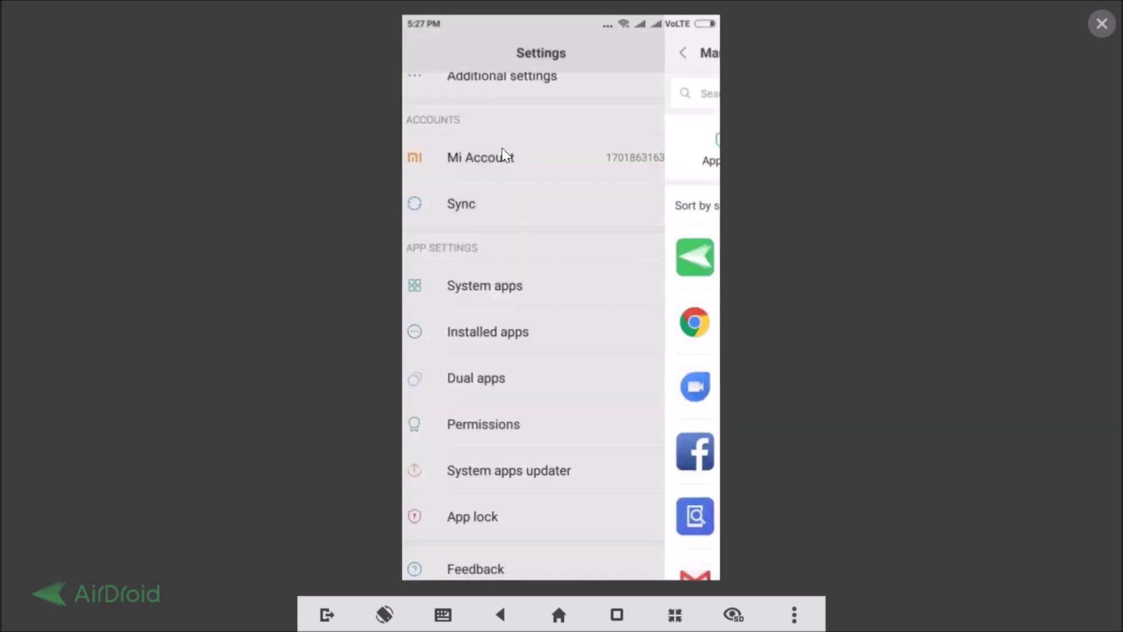
- Close the app drawer to the home screen and reboot the phone again, confirming the prompt
key("Escape")
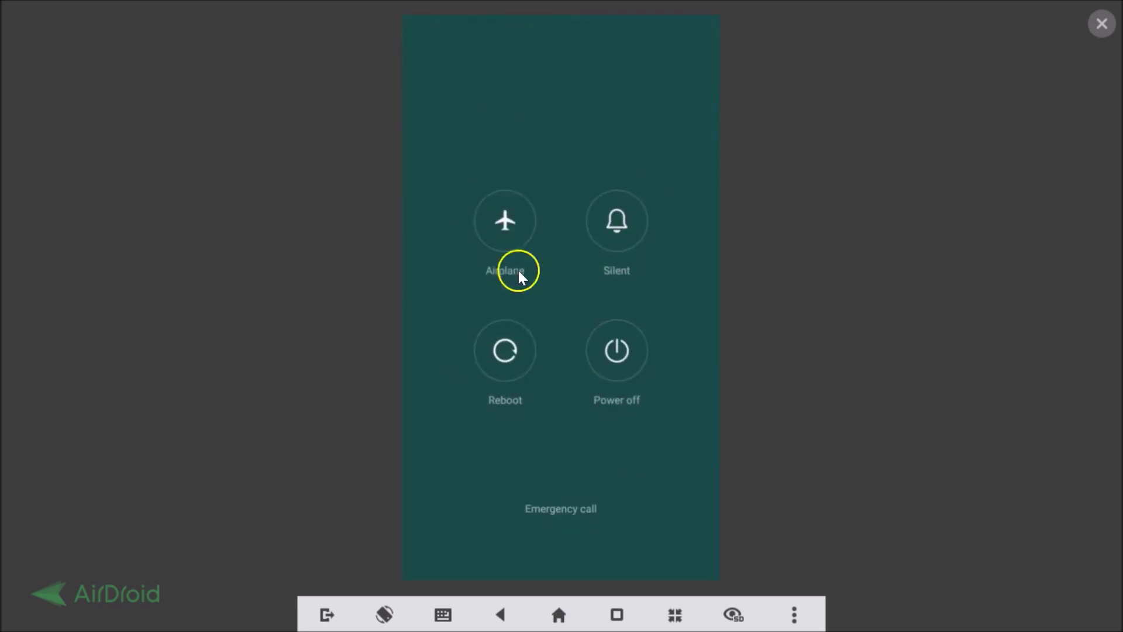
left_click(497, 349)
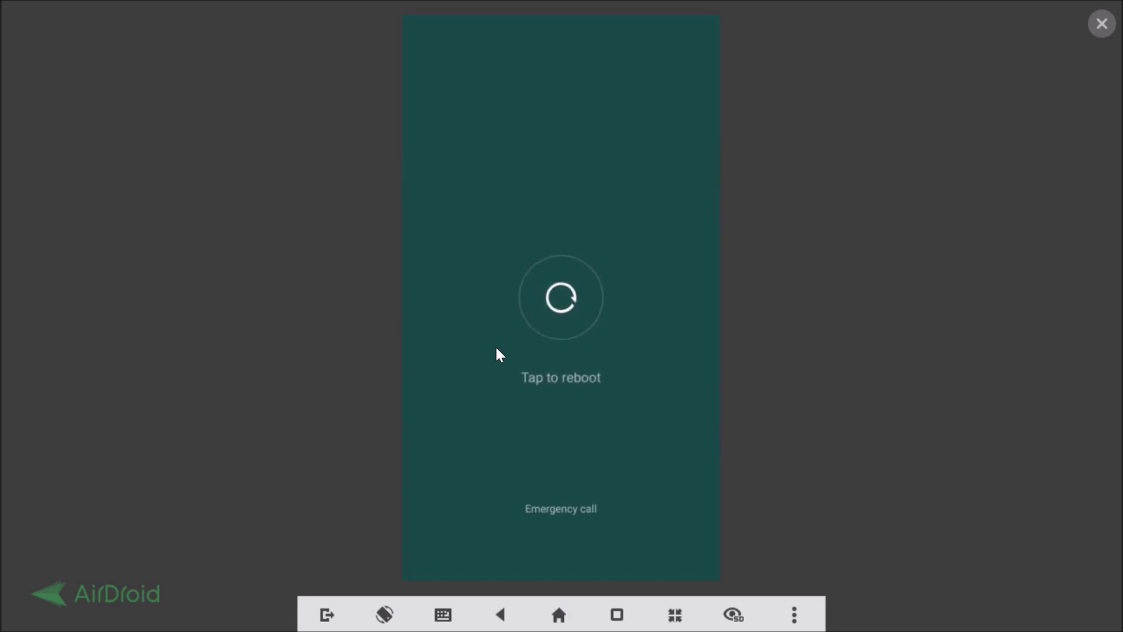
left_click(565, 338)
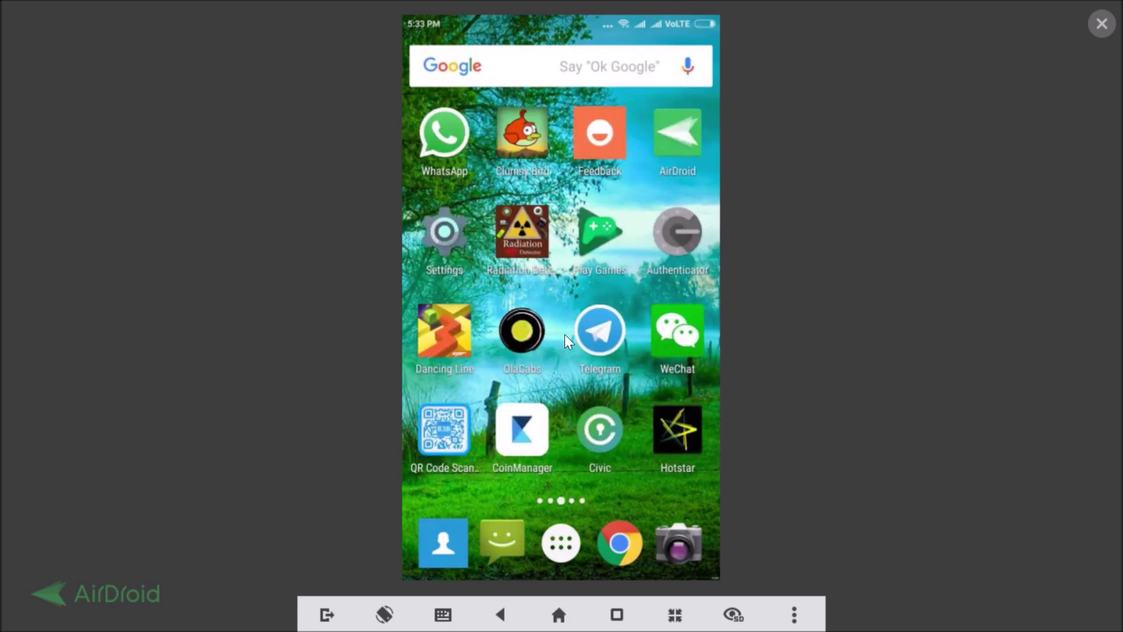
- Go from the phone's Settings through Installed apps to Default apps, confirming Launcher shows Google
left_click(448, 245)
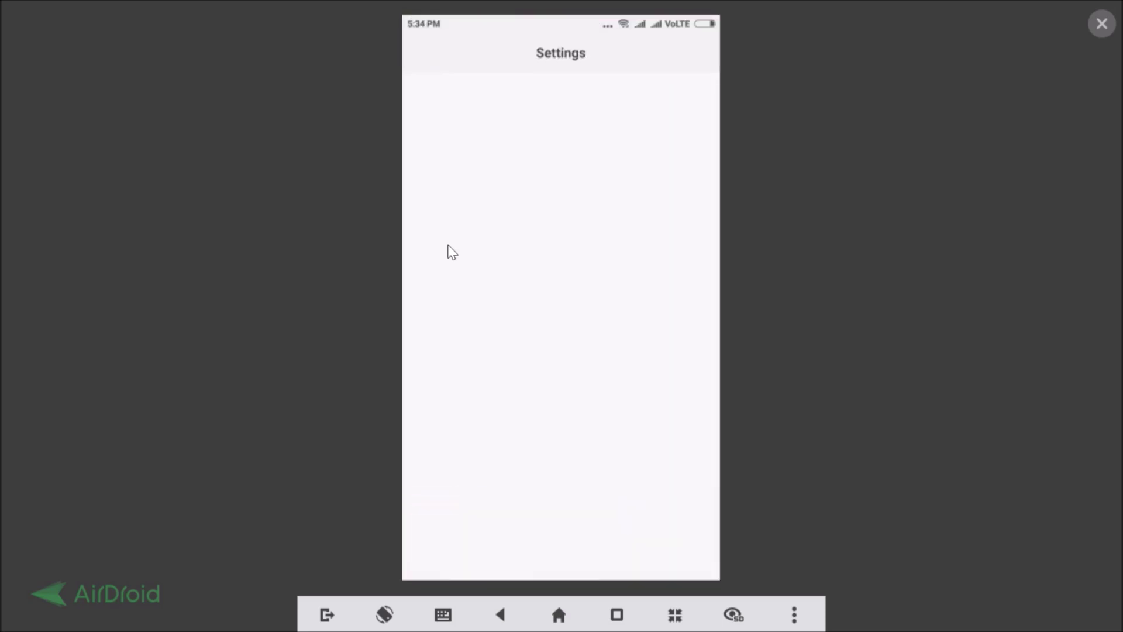
left_click(490, 286)
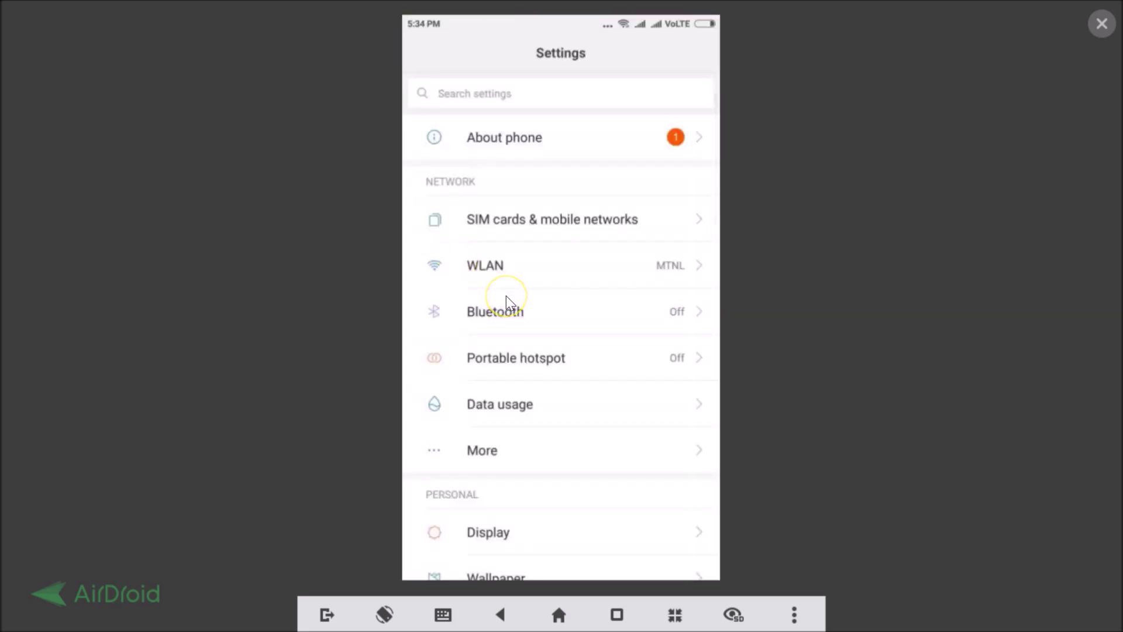
scroll(507, 299, "down", 10)
scroll(510, 301, "down", 10)
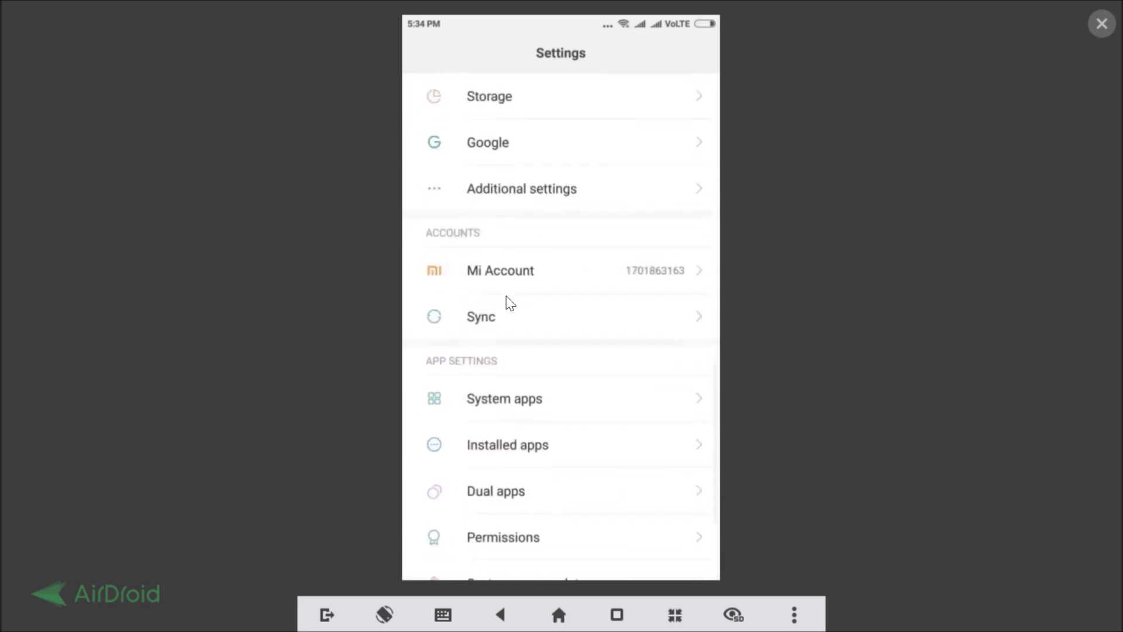
scroll(509, 302, "down", 1)
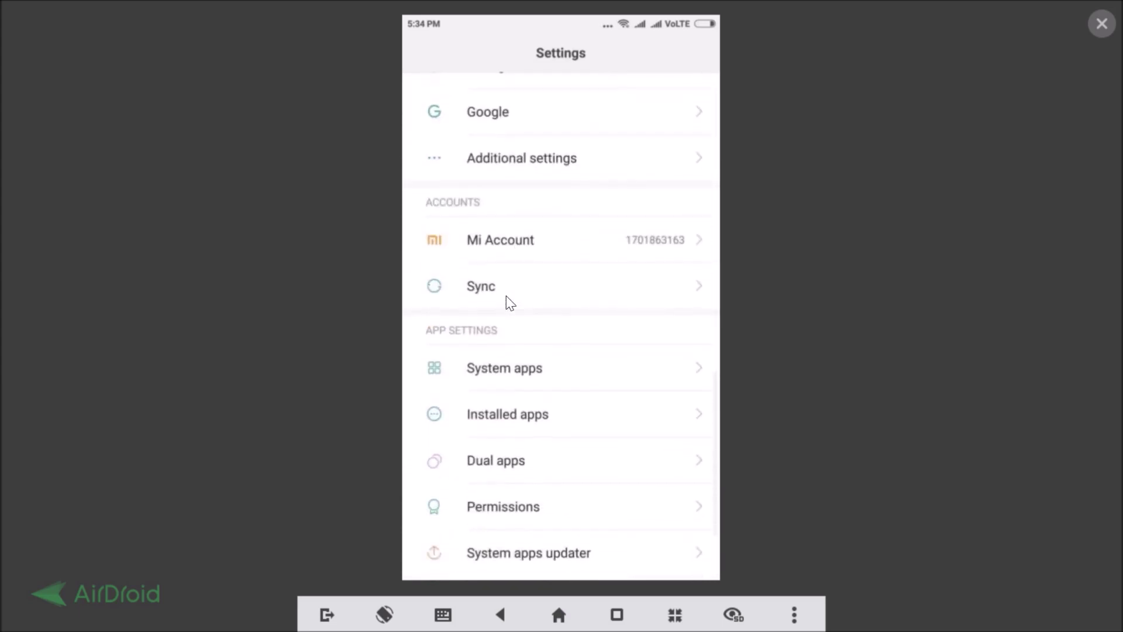
left_click(518, 415)
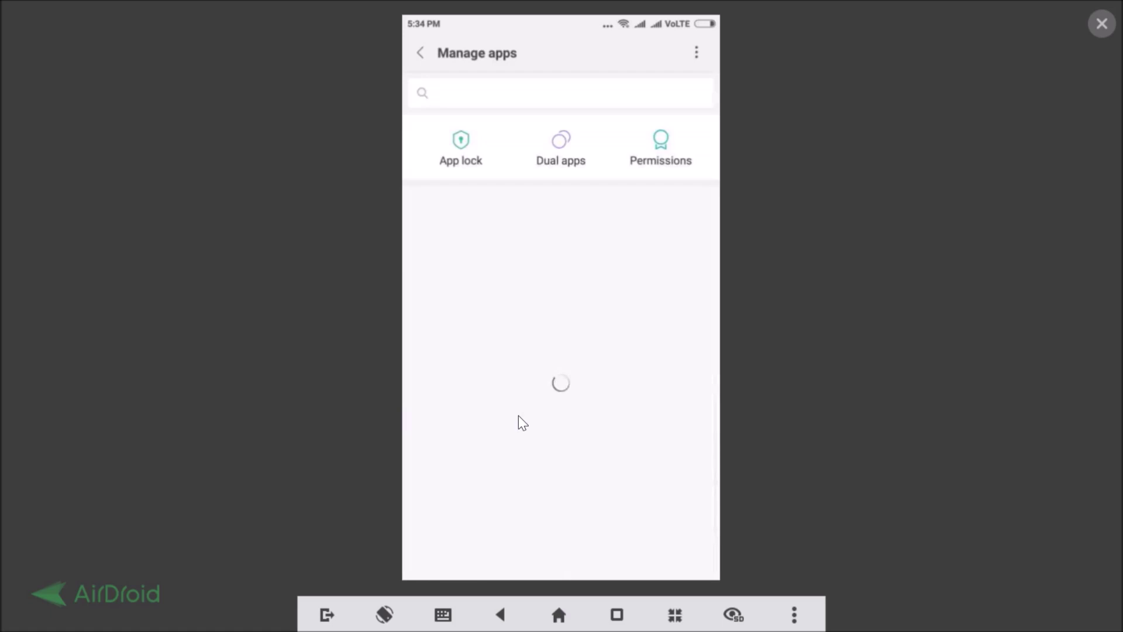
left_click(698, 53)
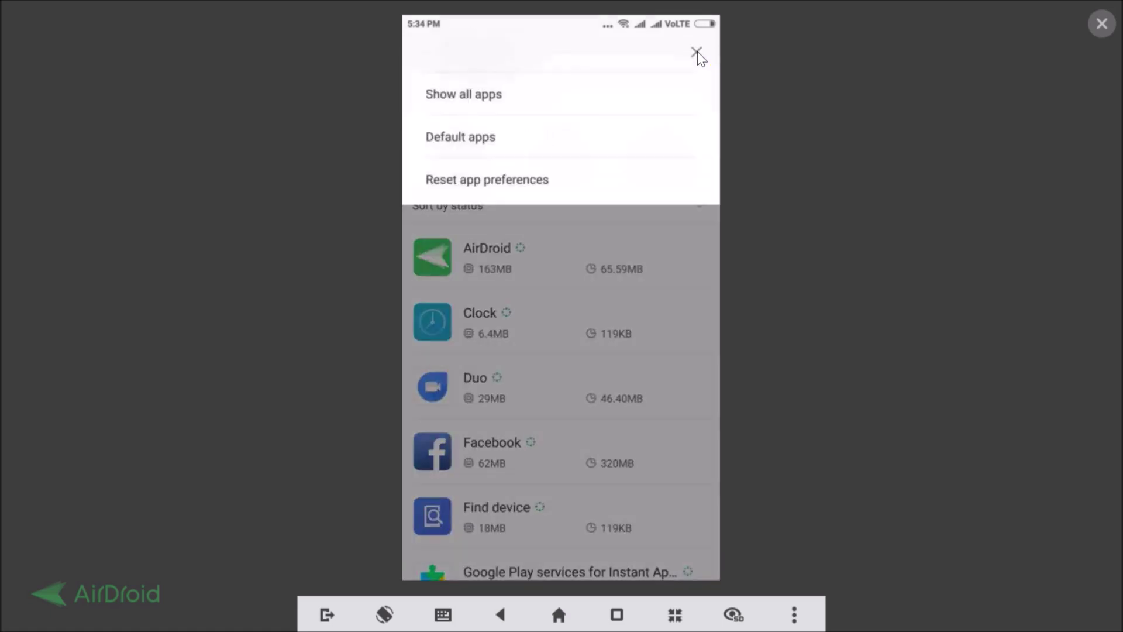
left_click(447, 134)
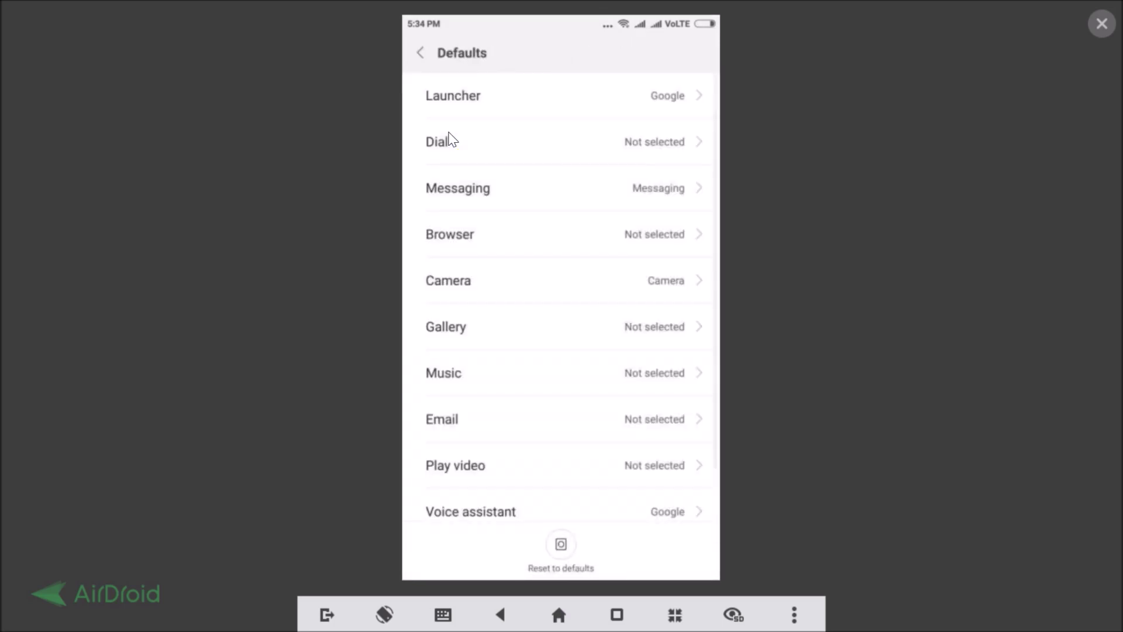
- Open the Launcher choices, confirming Google is selected over Computer Launcher, Nova Launcher and System launcher
left_click_drag(493, 142, 474, 101)
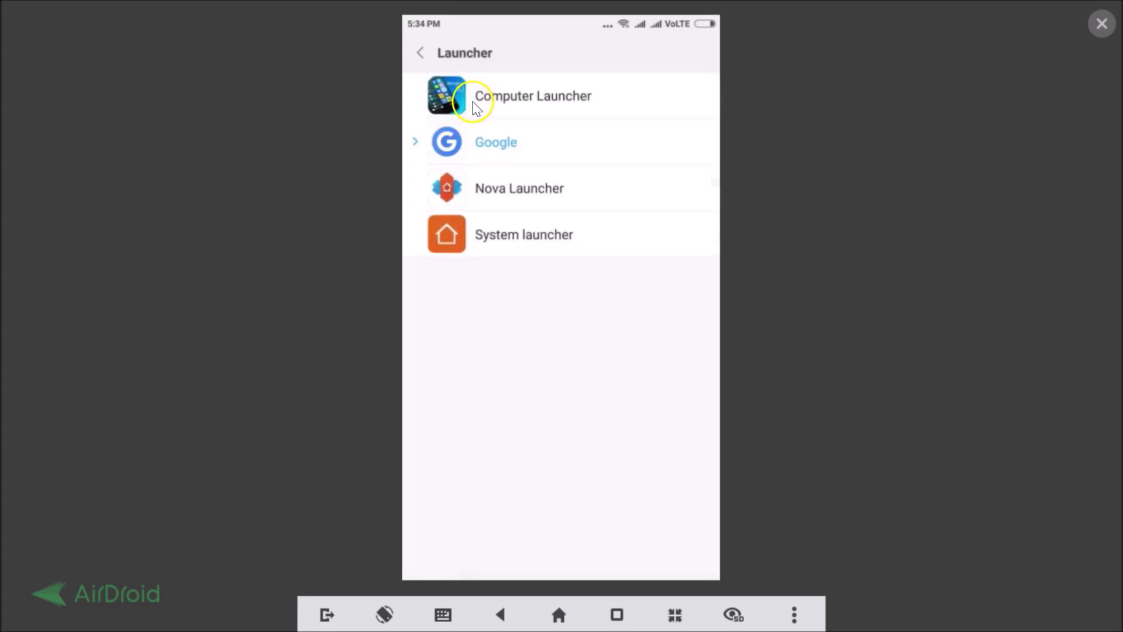